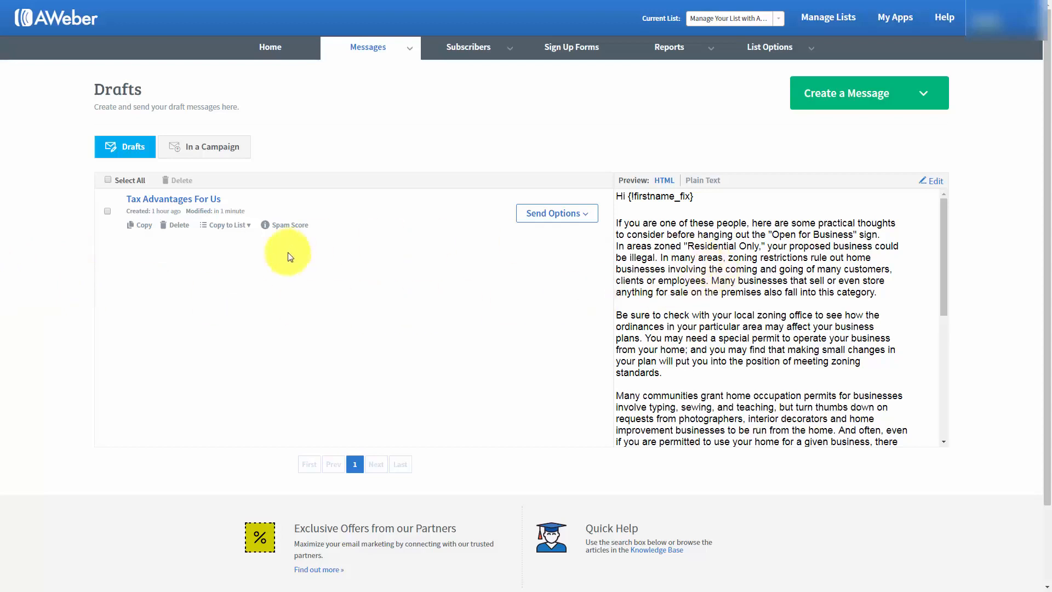
click(933, 182)
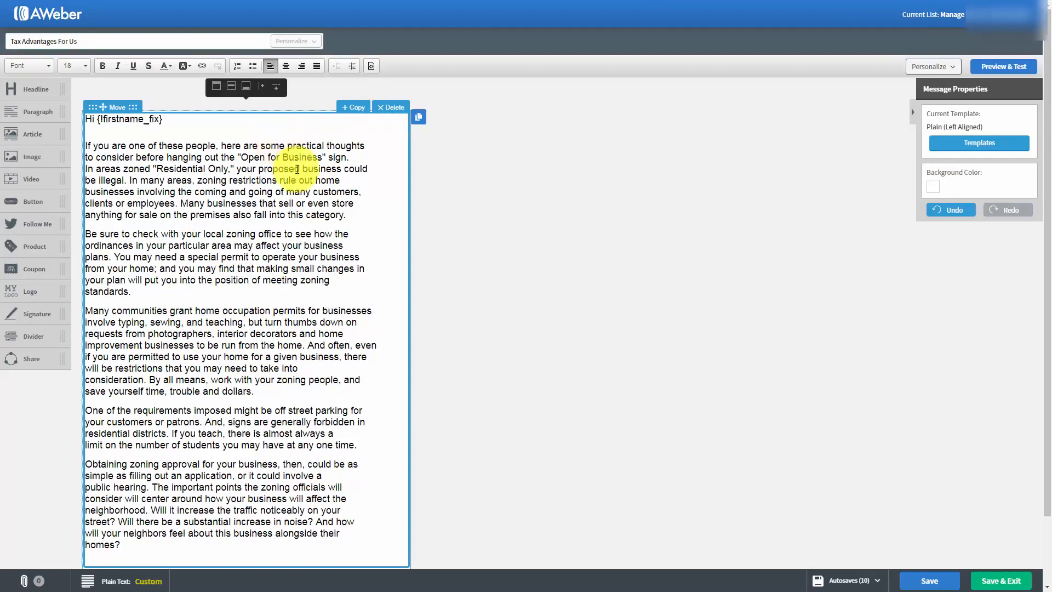
click(353, 217)
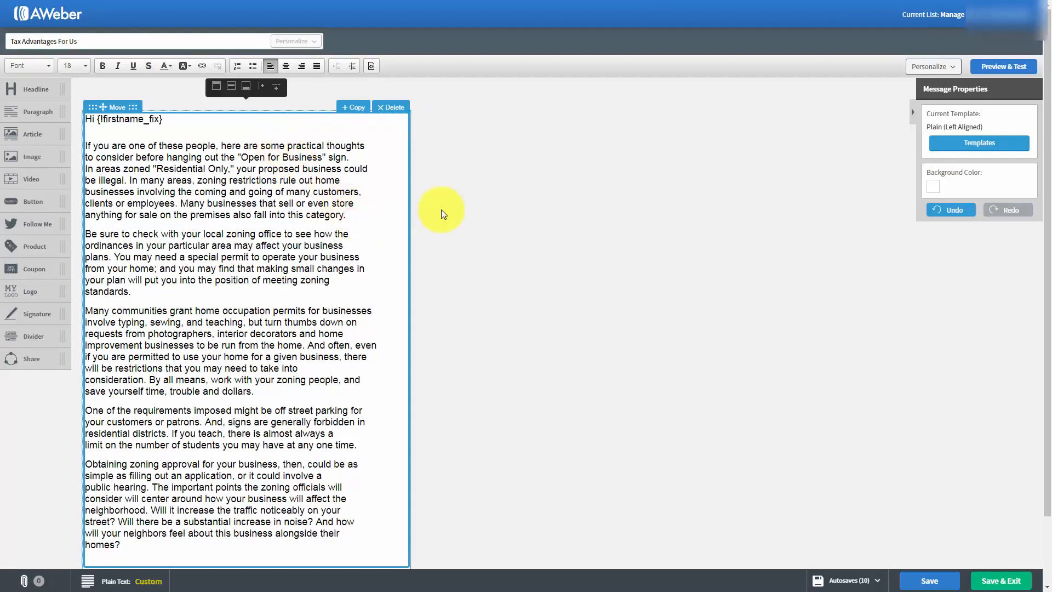
key(Return)
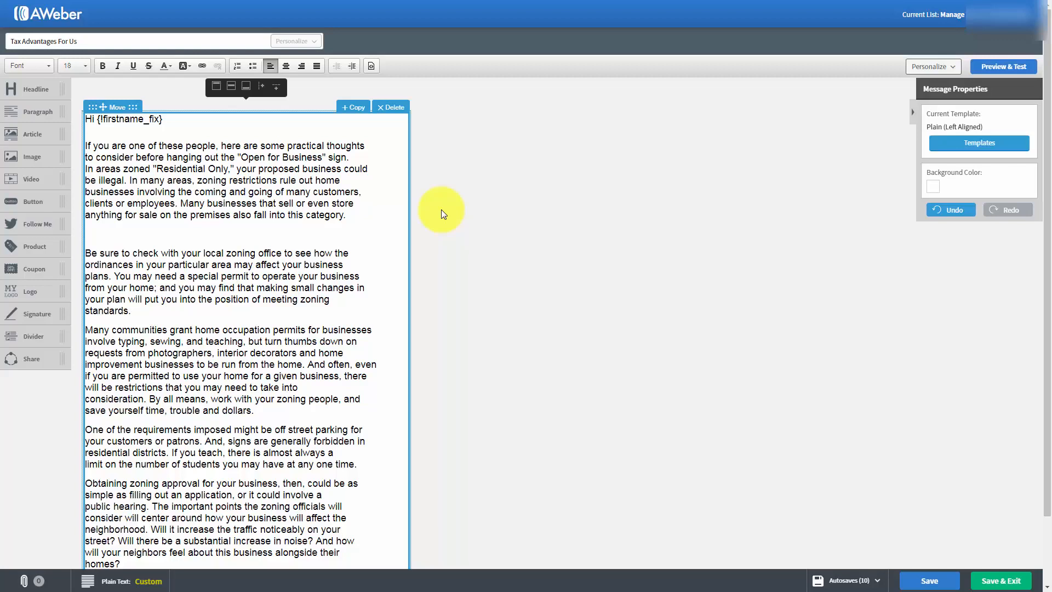
key(ctrl+v)
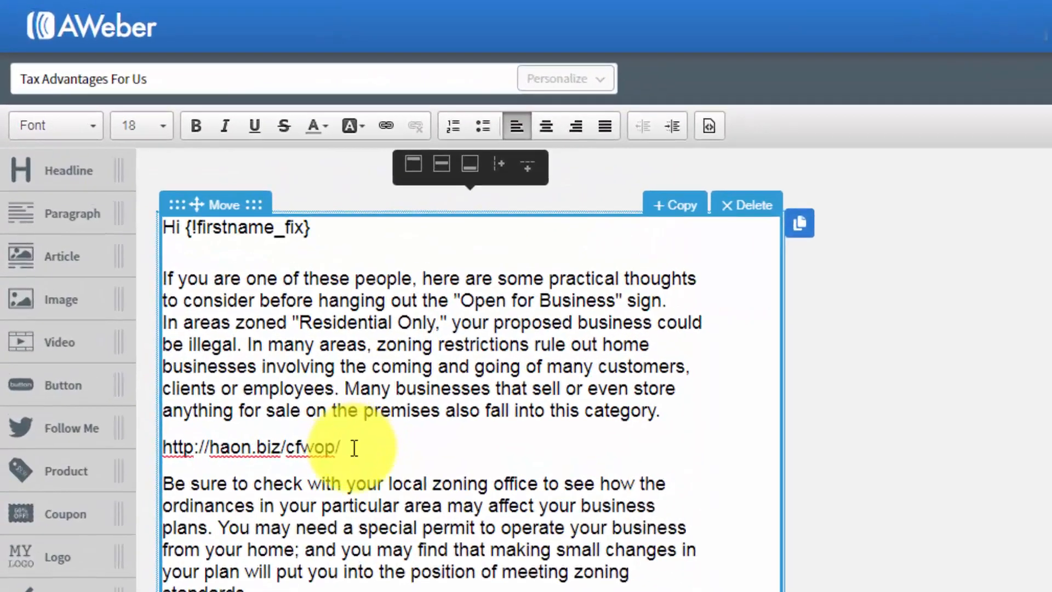
drag(355, 448, 162, 447)
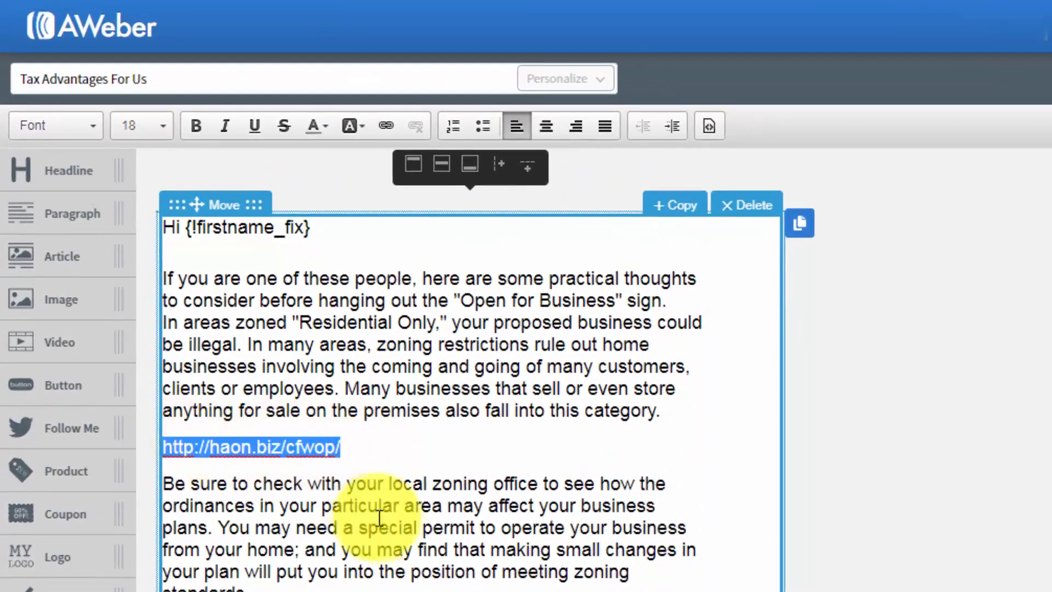
click(385, 127)
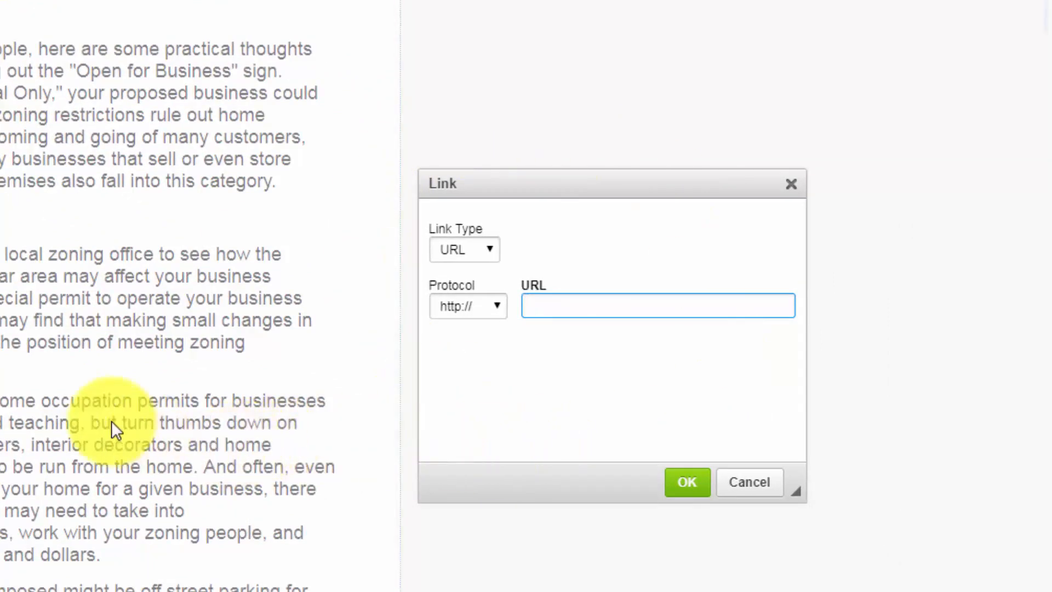
right_click(536, 307)
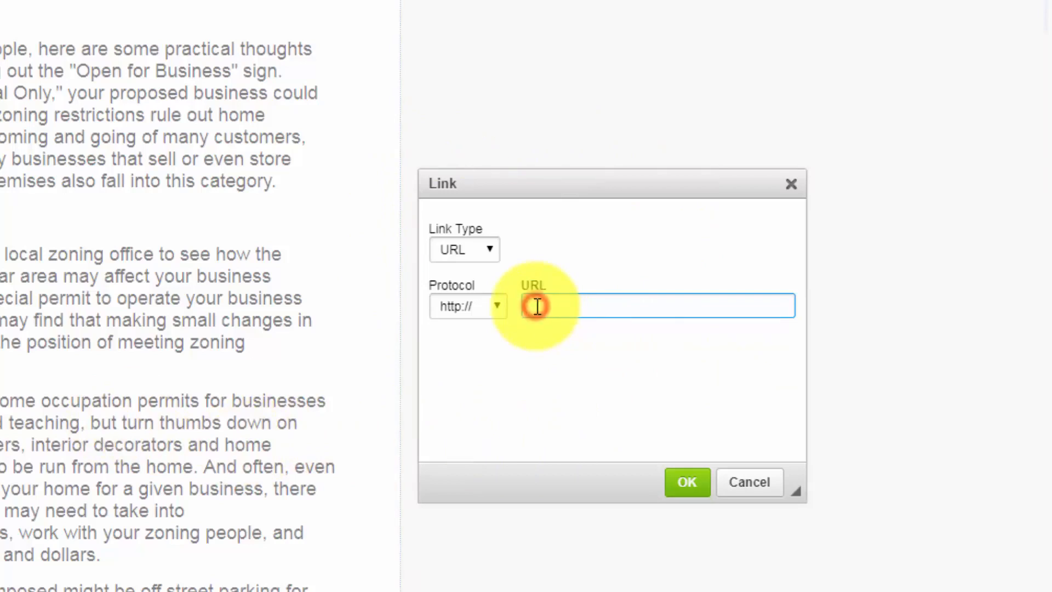
click(583, 427)
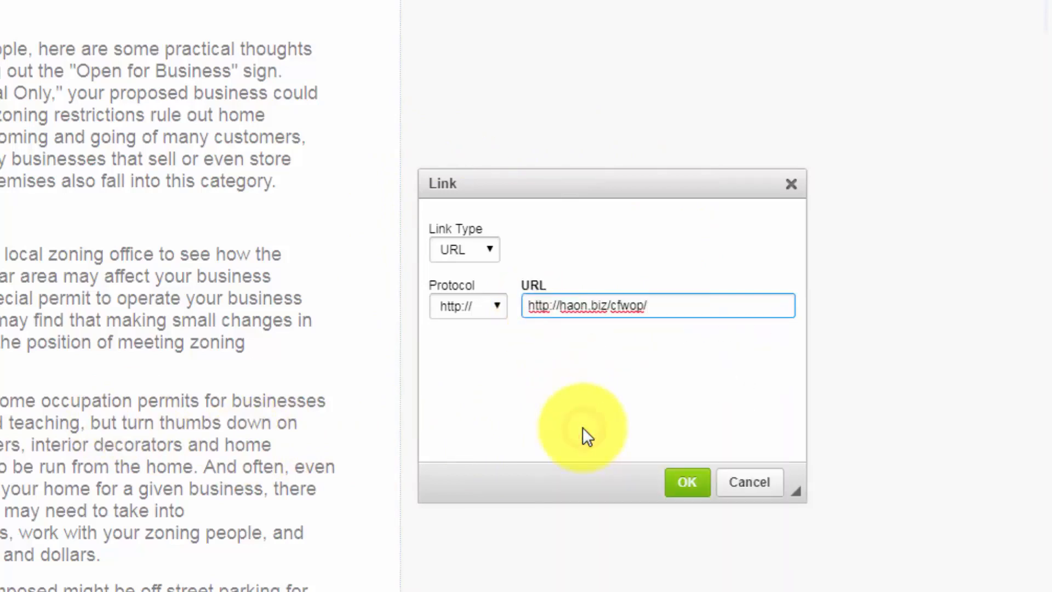
click(529, 305)
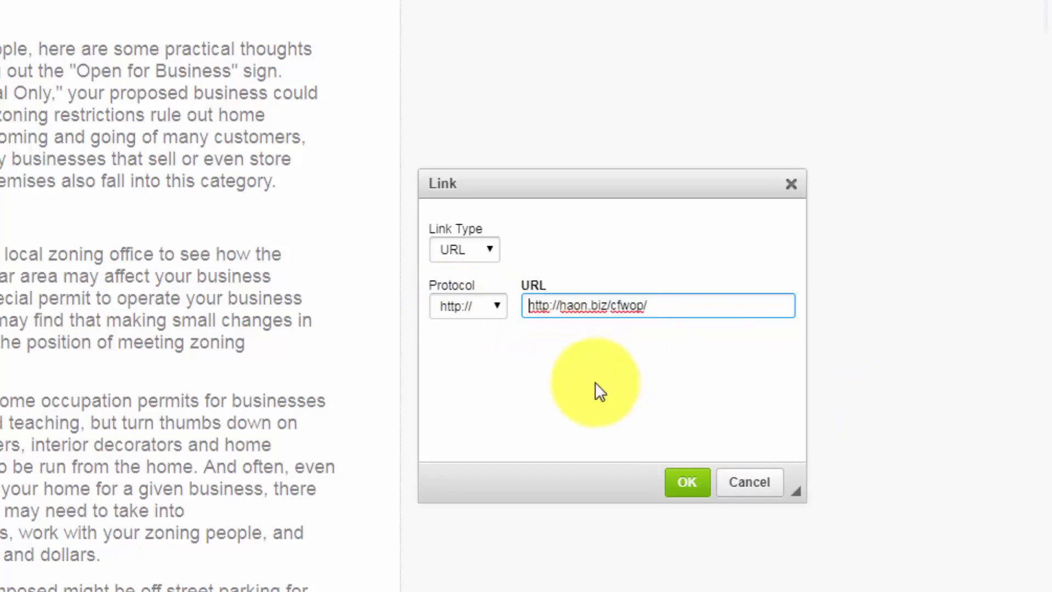
key(Delete)
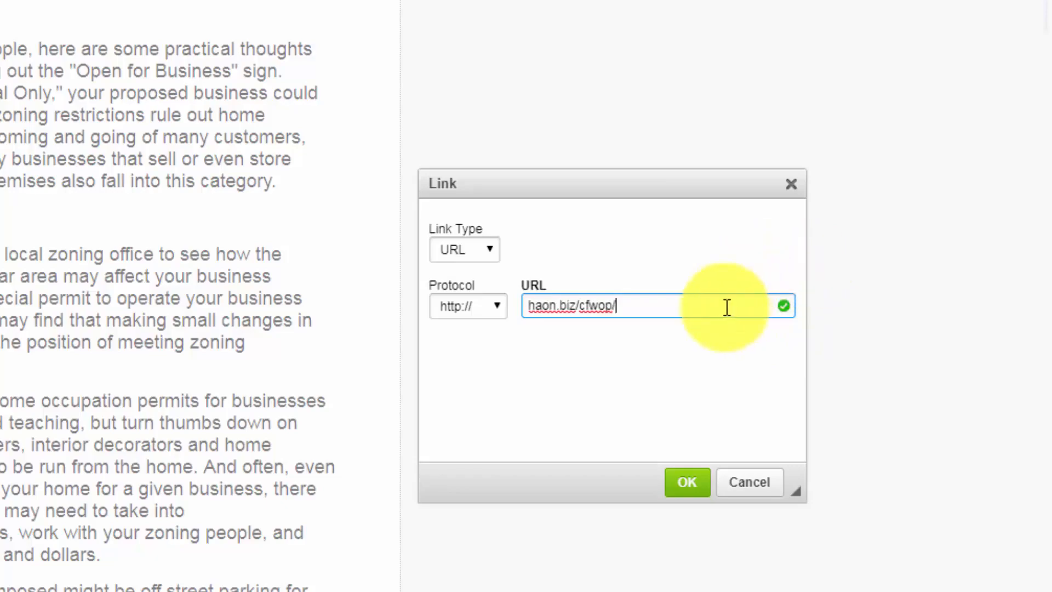
click(687, 481)
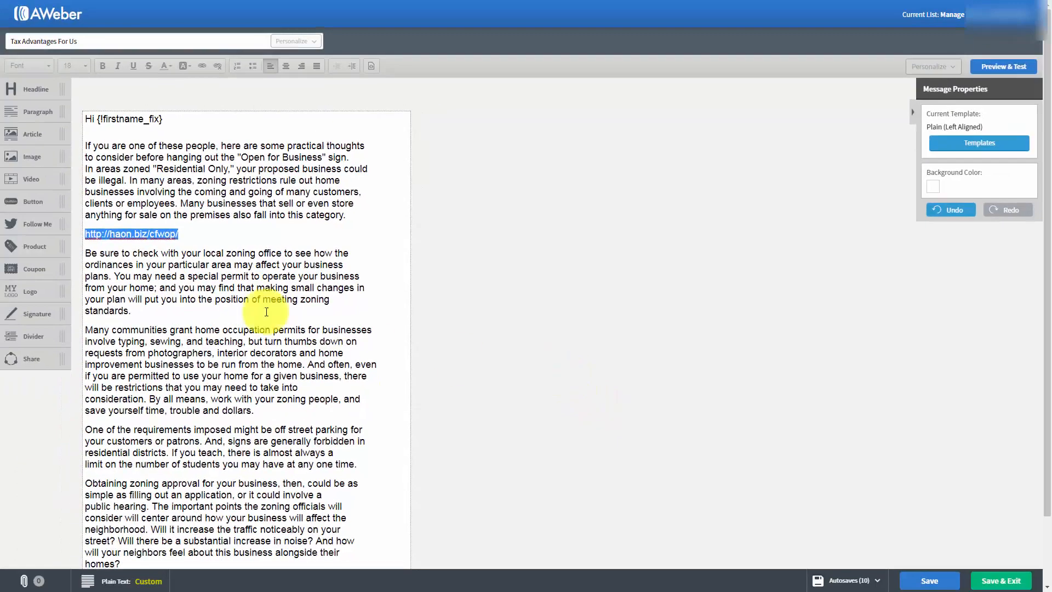
click(206, 290)
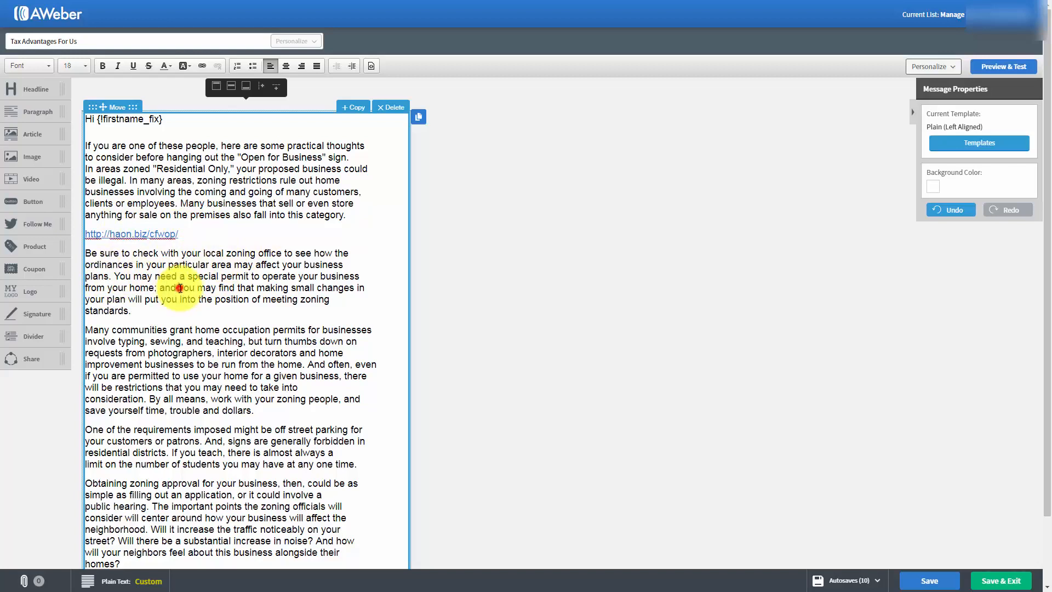
drag(180, 288, 226, 288)
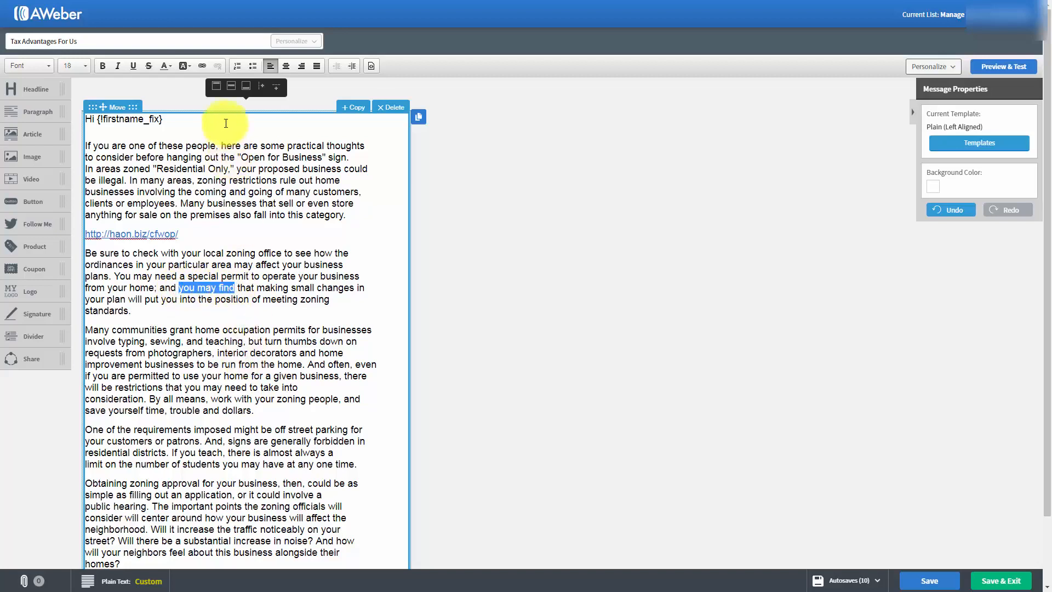
click(204, 66)
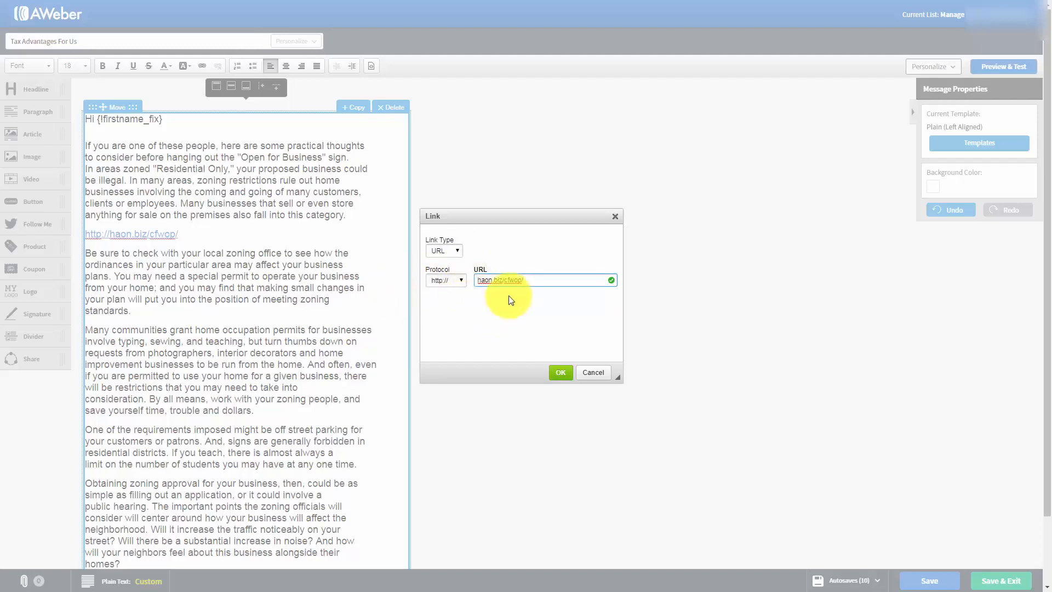
click(558, 374)
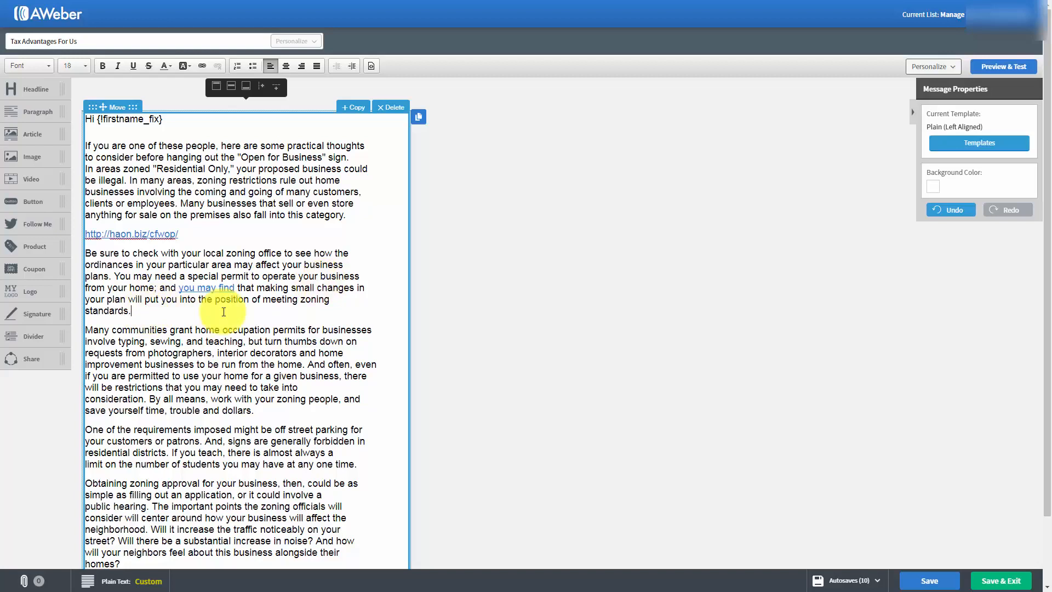
Add an 'Our Website' line below the second paragraph and make it a link.
key(Return)
text(Our Website)
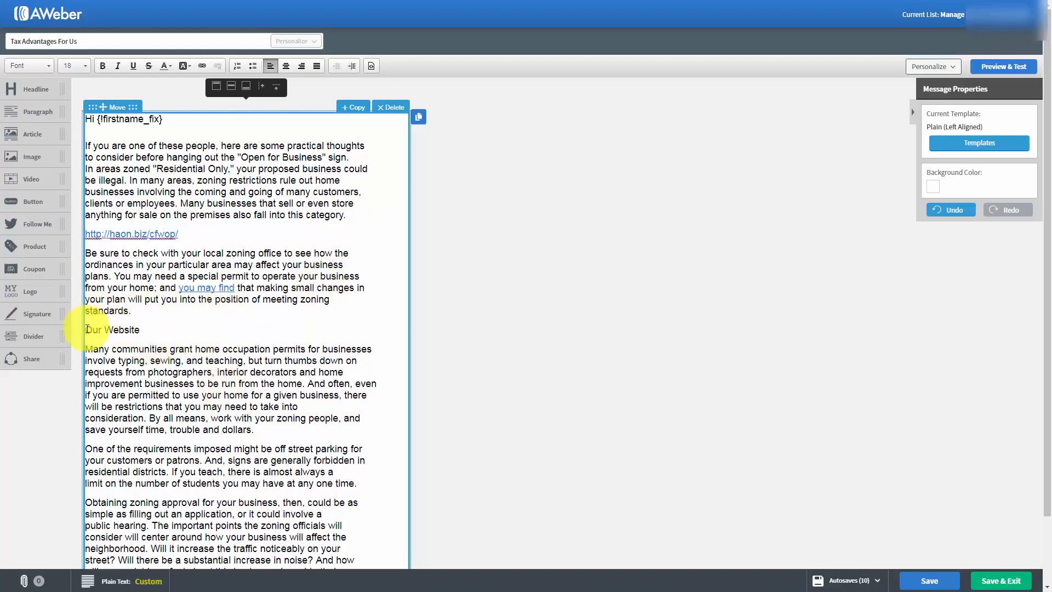
drag(85, 328, 142, 332)
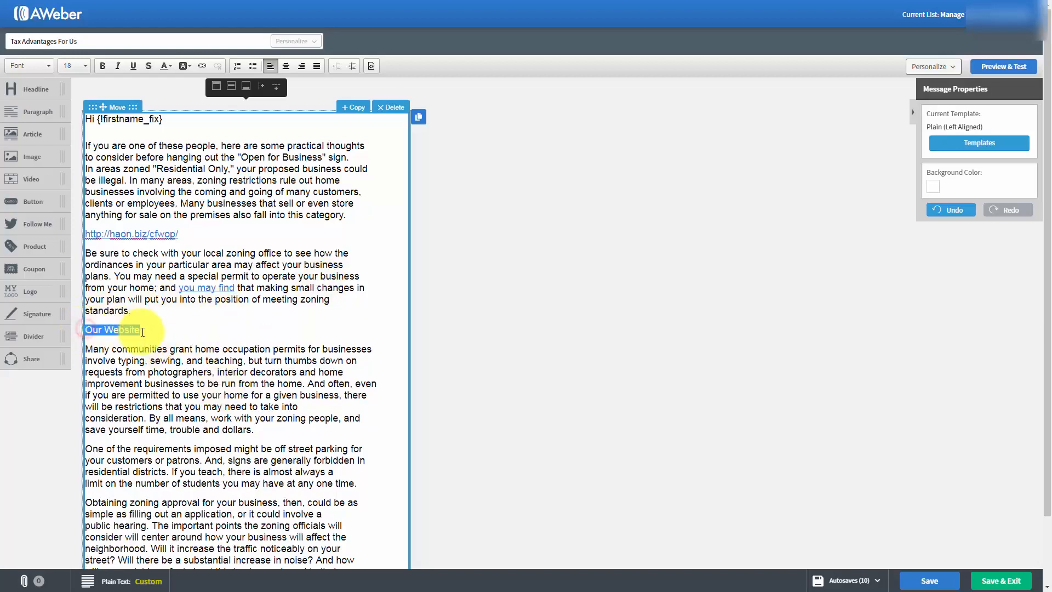
click(200, 65)
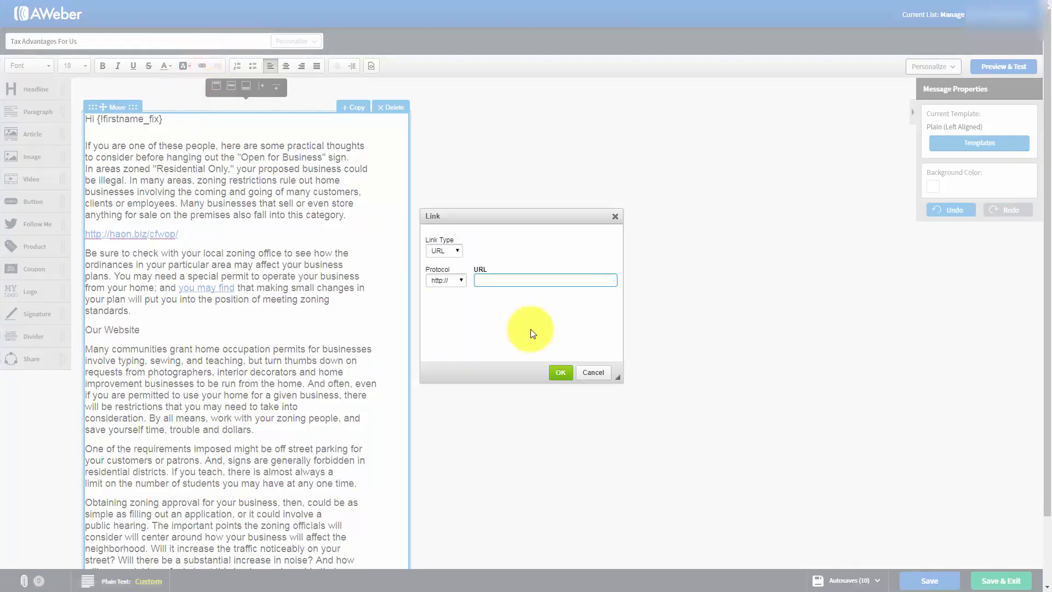
click(561, 374)
click(334, 363)
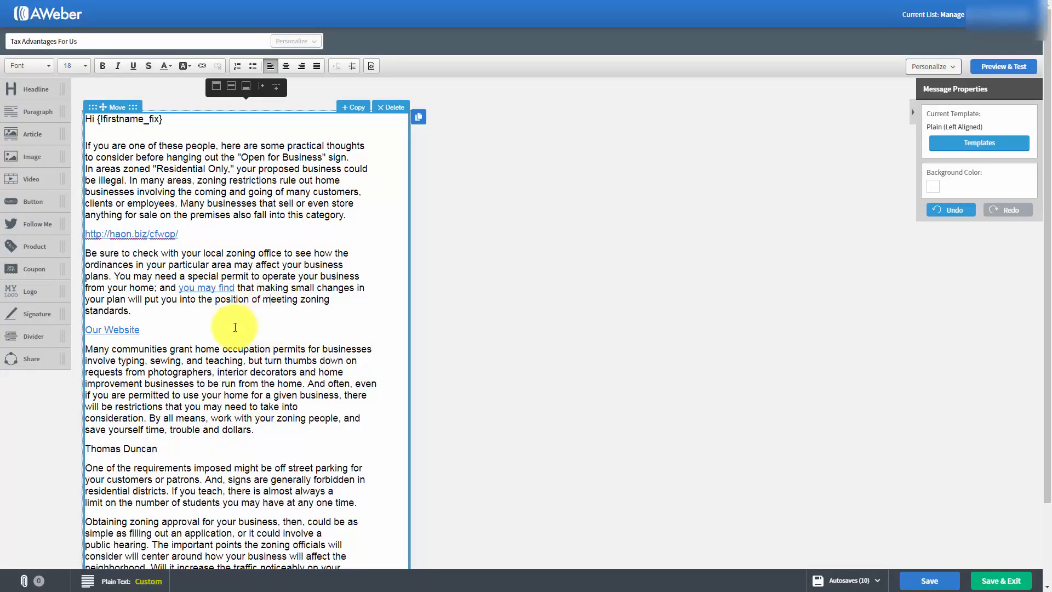
Make the author's name line an e-mail link with a preset subject and body 'I'd Like One Please'.
click(184, 443)
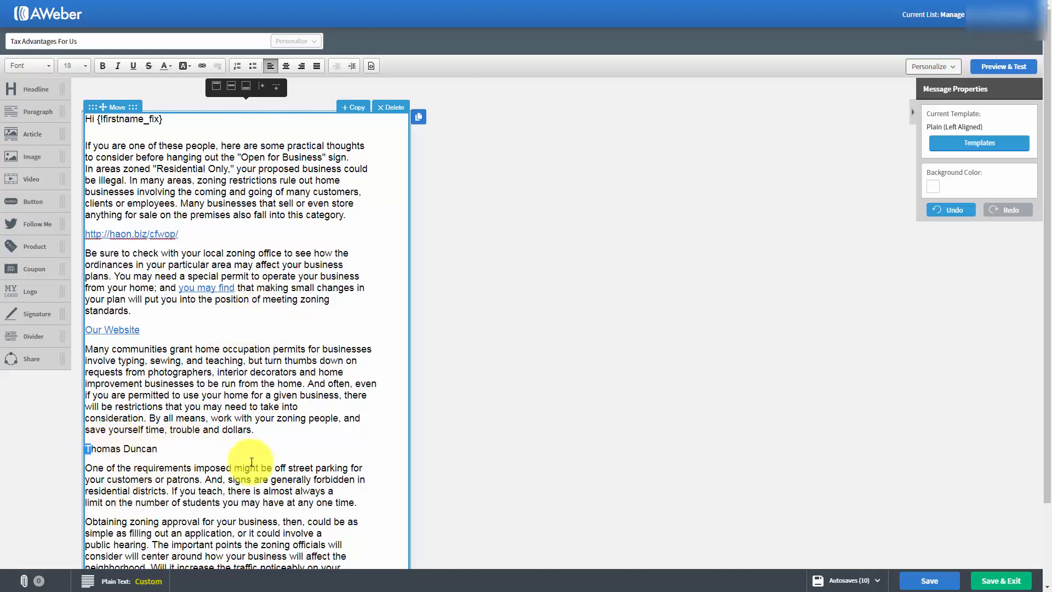
click(172, 447)
drag(164, 447, 85, 448)
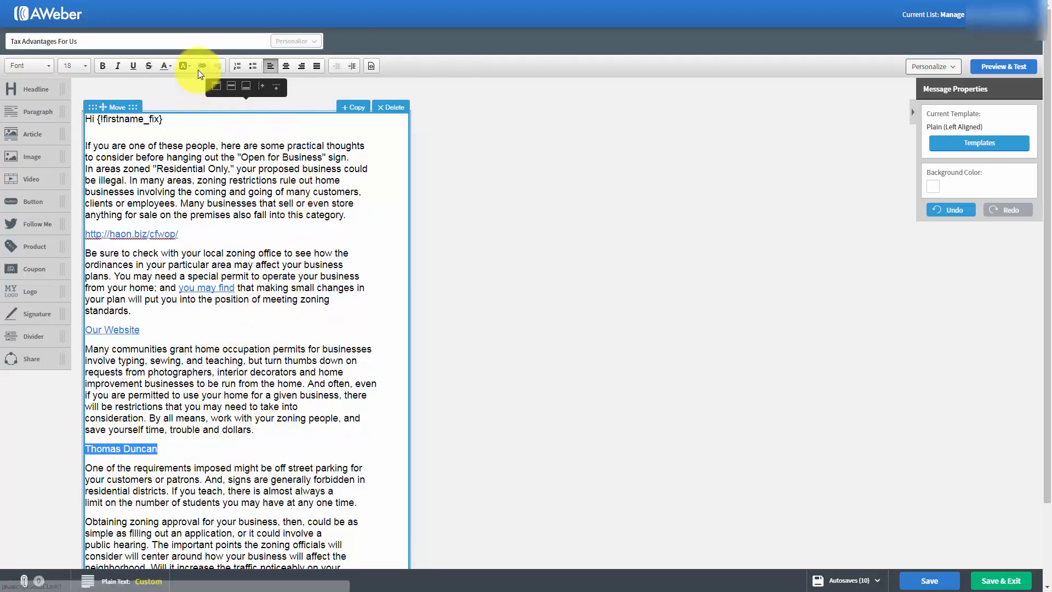
click(200, 67)
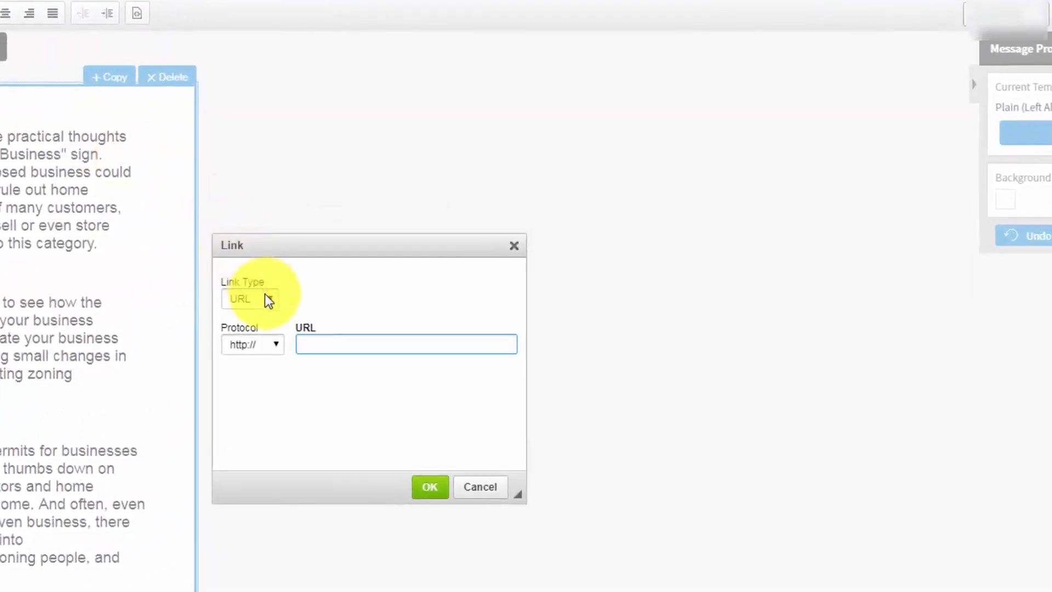
click(268, 299)
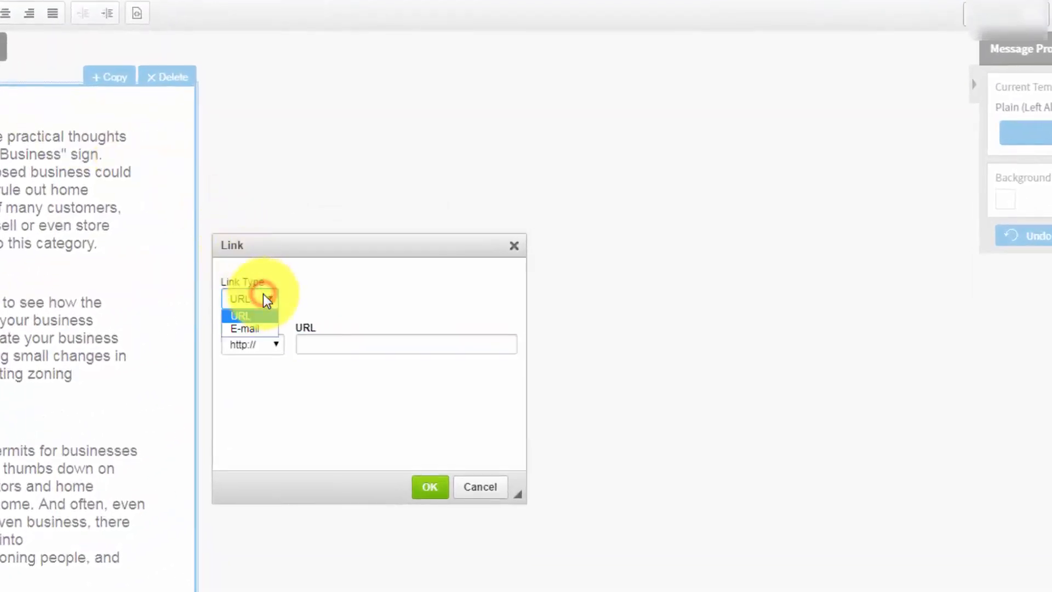
click(248, 329)
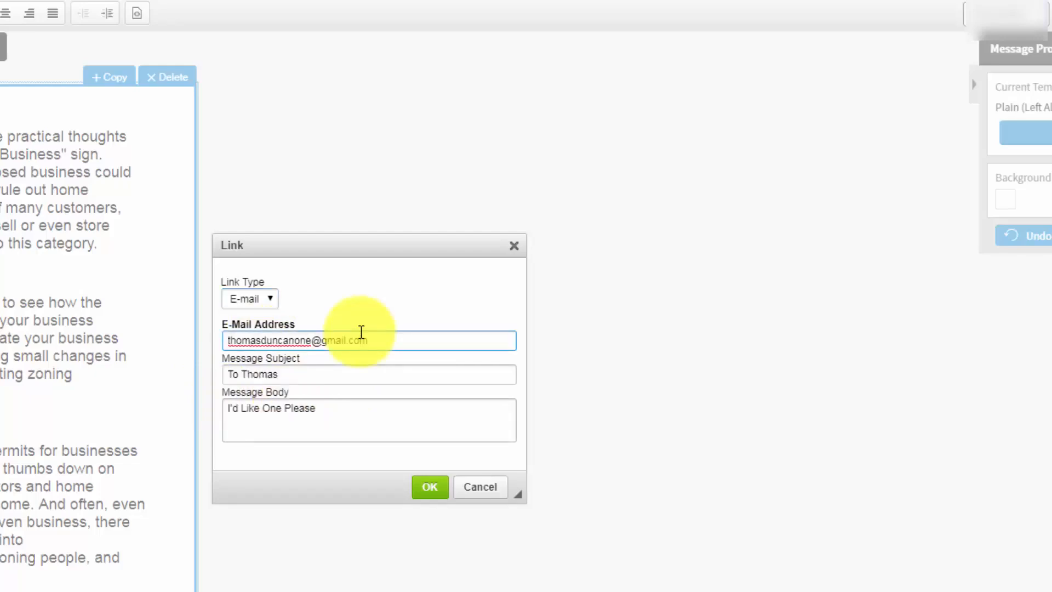
click(429, 489)
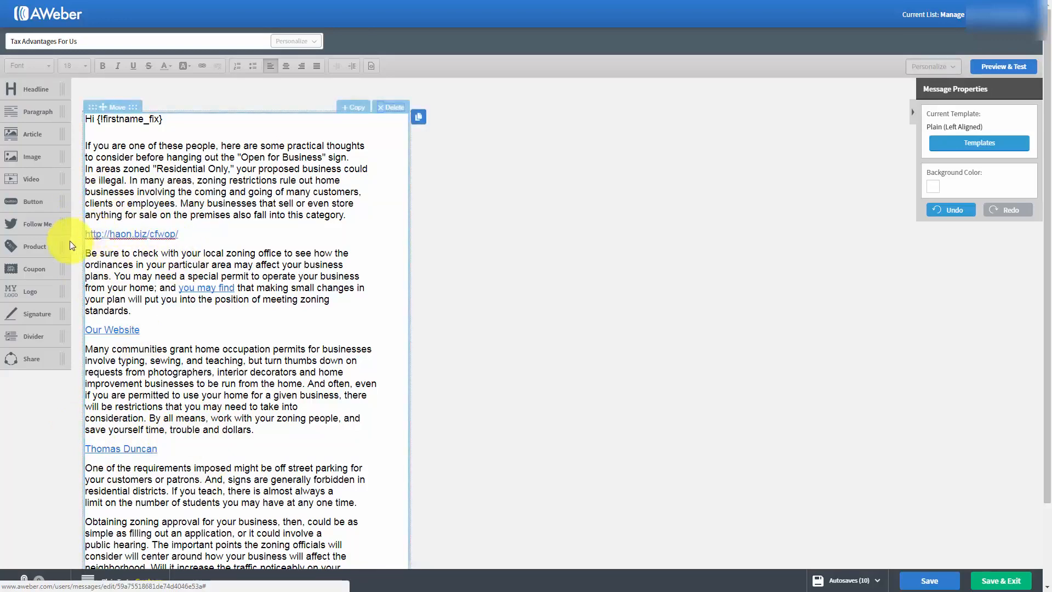
Save the 'Advantages For Us' draft and exit back to the Drafts list.
click(130, 242)
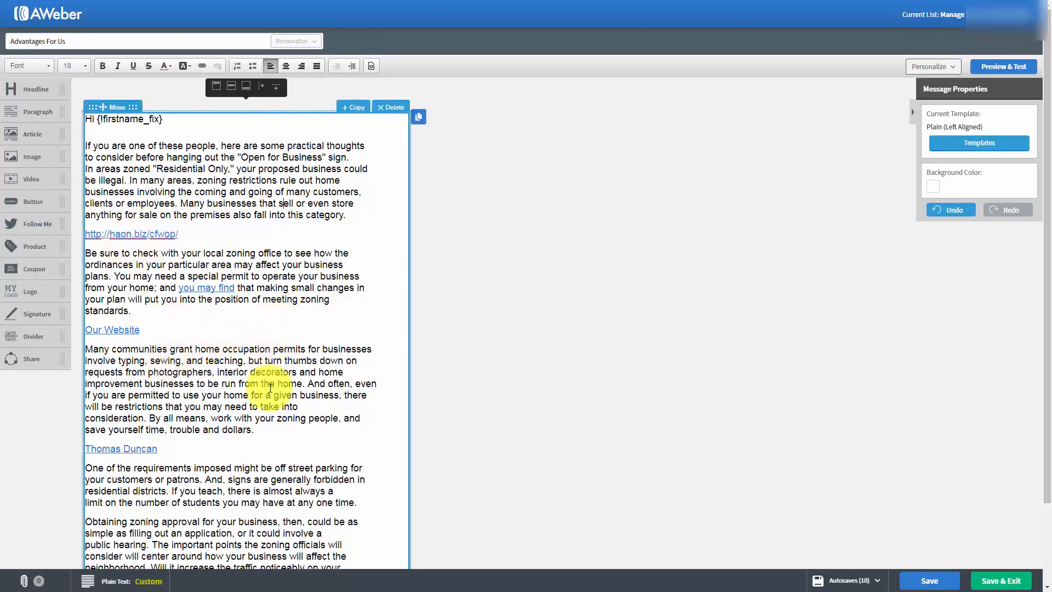
click(893, 578)
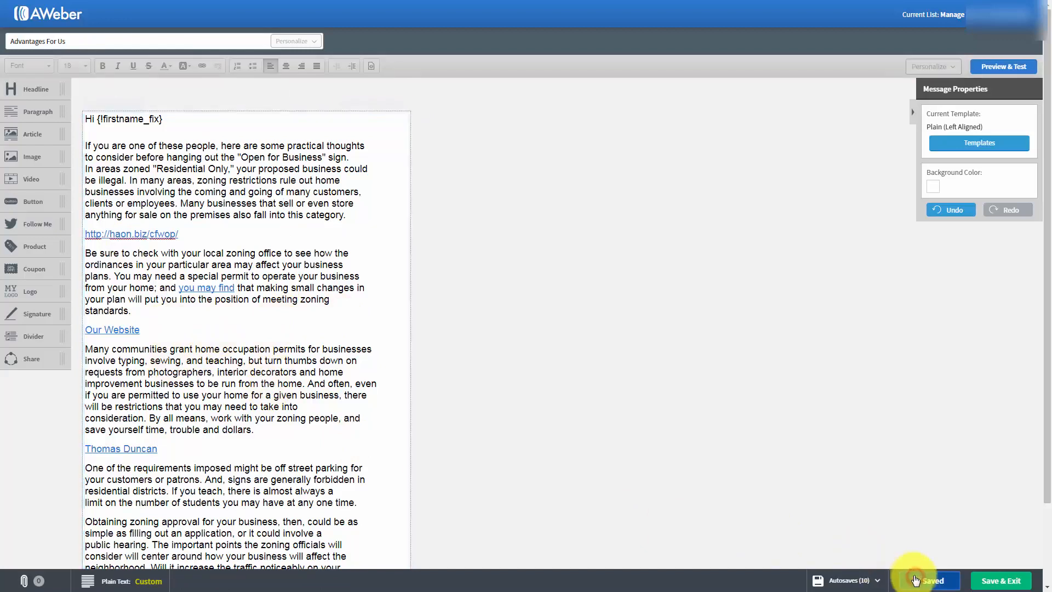
click(990, 581)
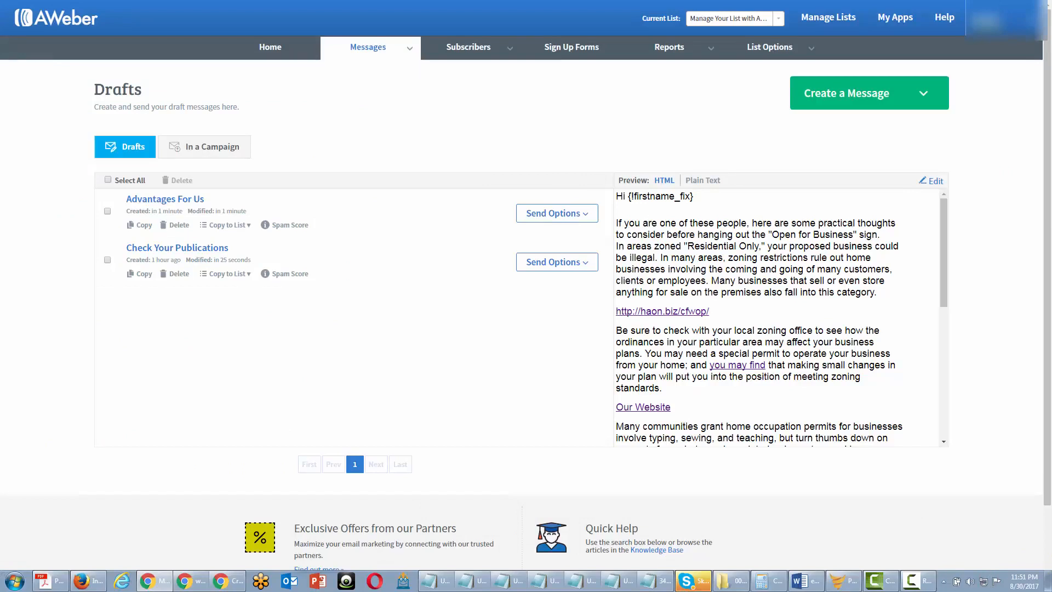
Send 'Advantages For Us' right now as a broadcast to Active Subscribers.
click(584, 212)
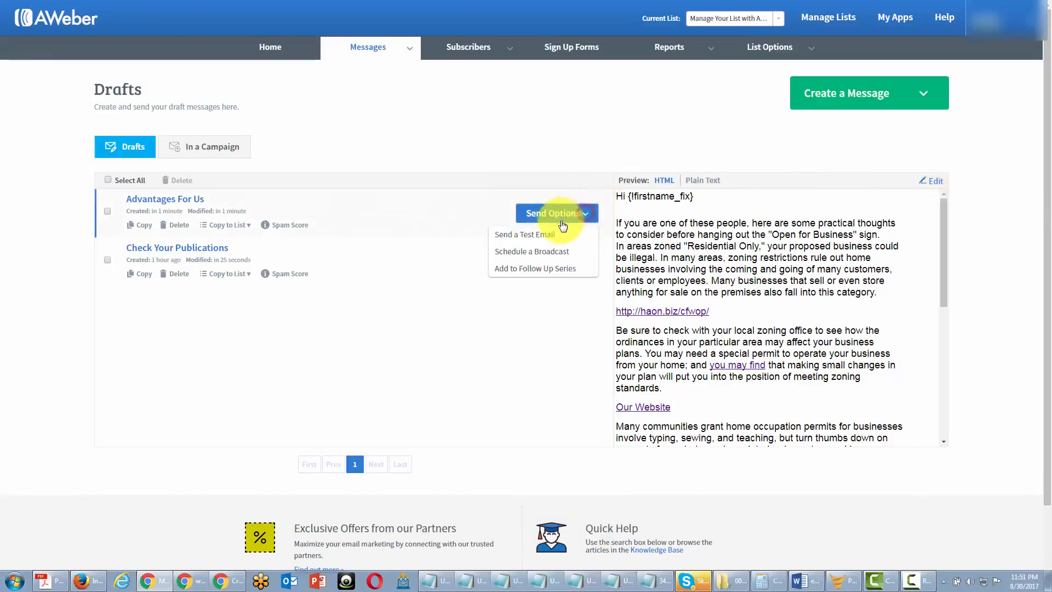
click(538, 253)
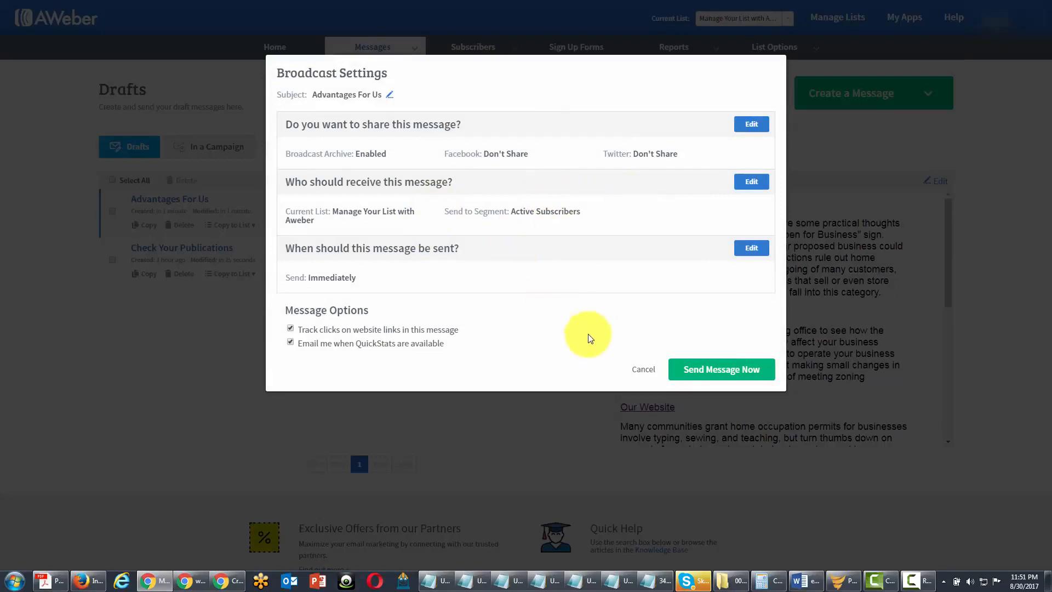
click(688, 370)
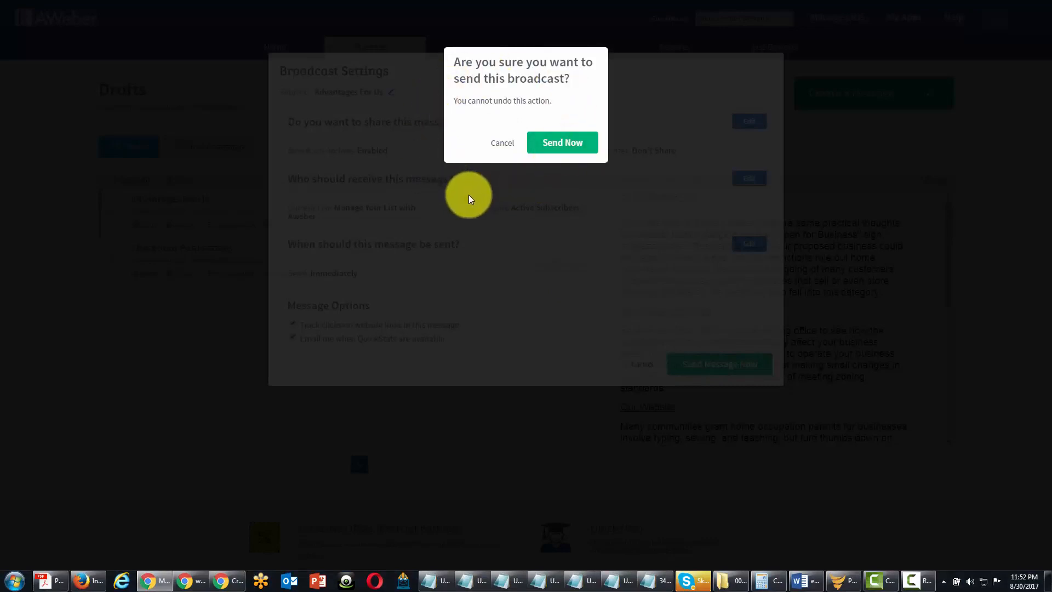
click(550, 145)
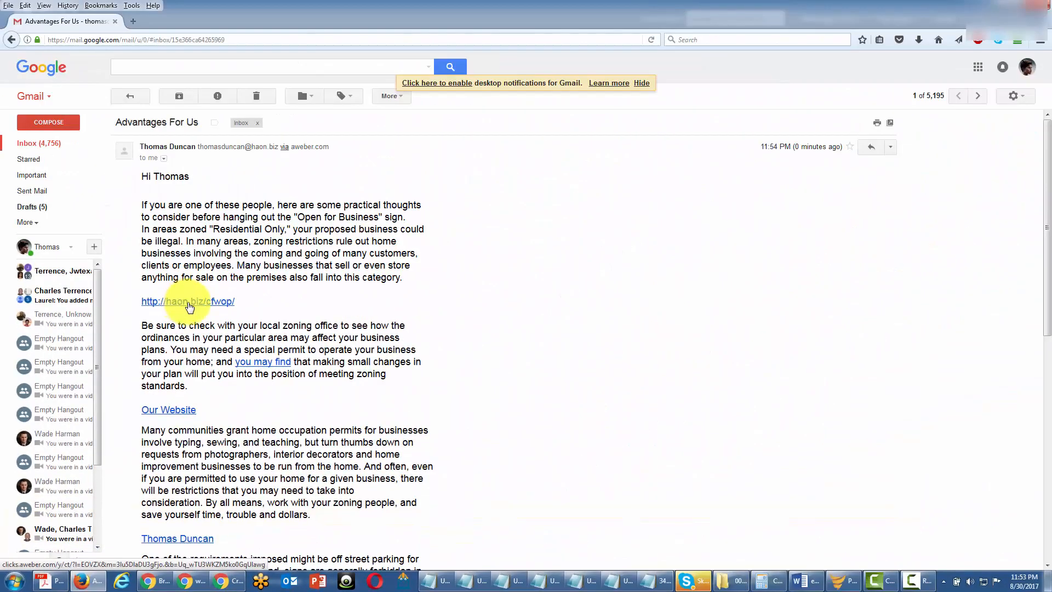
Follow the haon.biz link in the received email, close the new tab, and scroll the message.
click(189, 302)
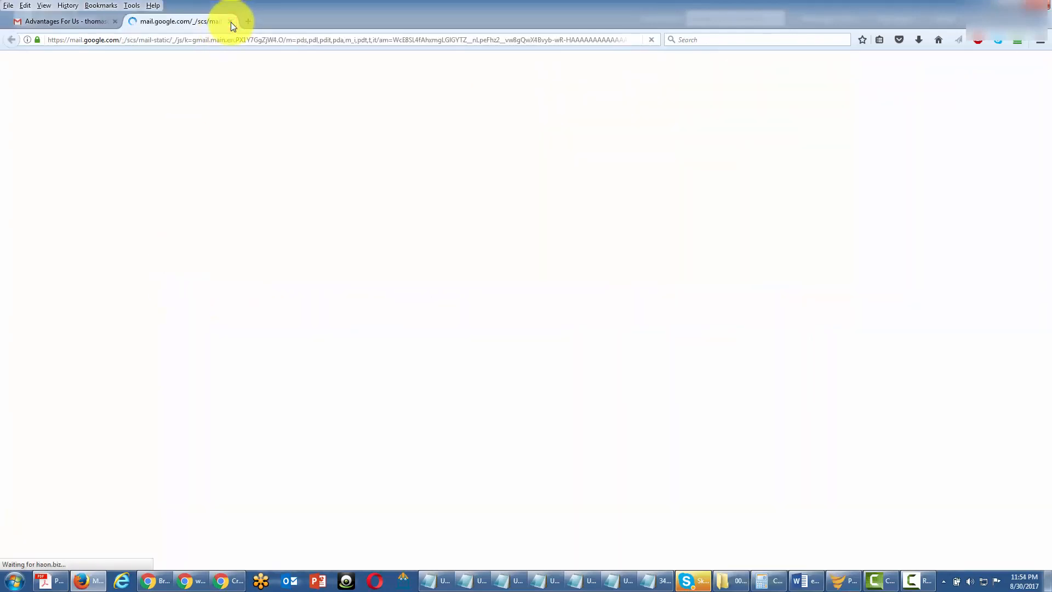
click(230, 21)
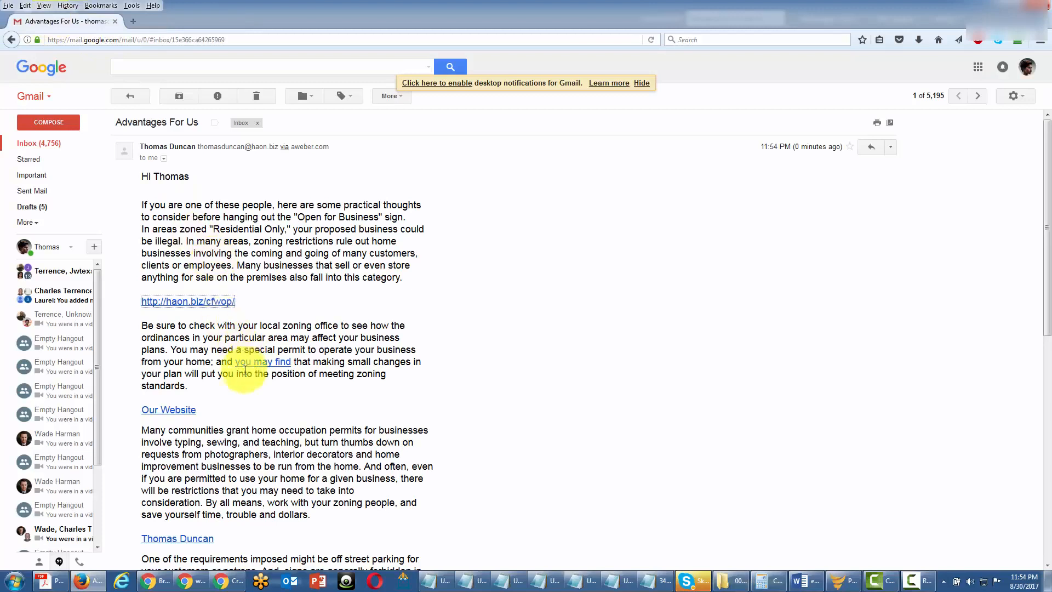
scroll(248, 390, down, 3)
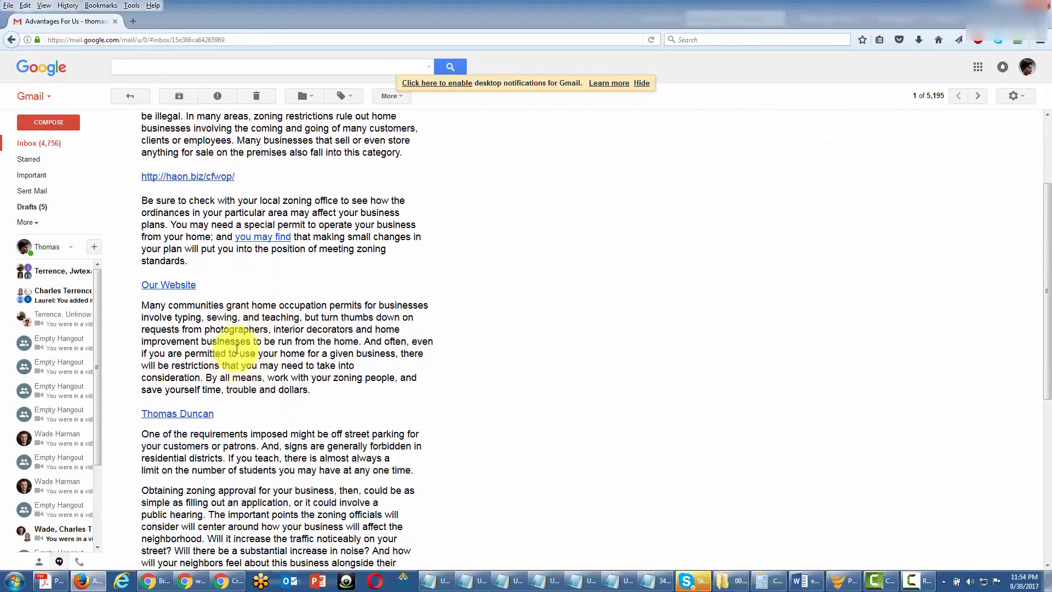
Click the signature e-mail link, then view the broadcast stats showing 1 sent, 1 open, 1 click.
click(176, 416)
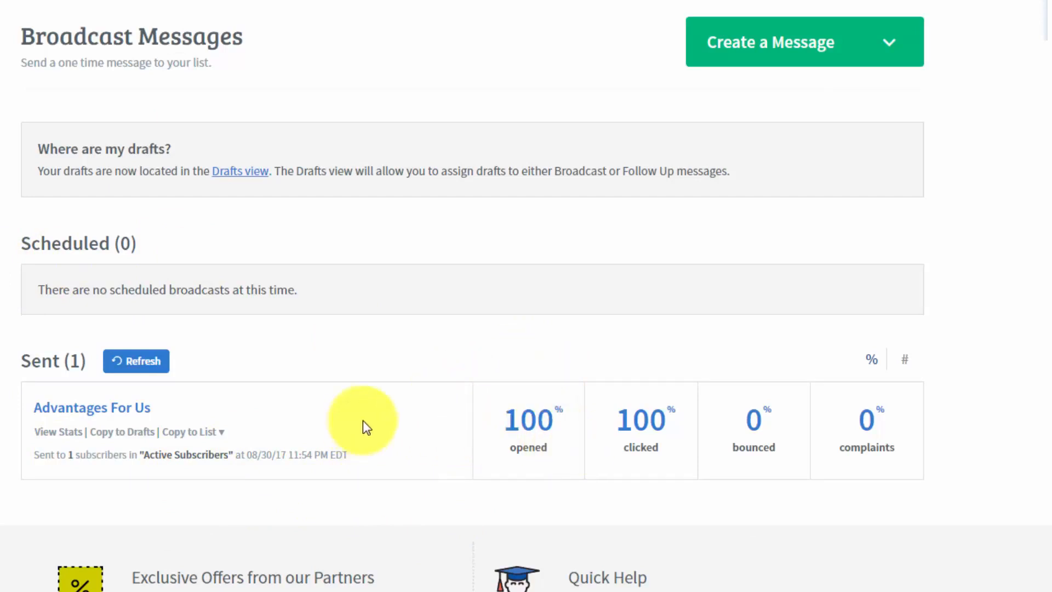
click(63, 436)
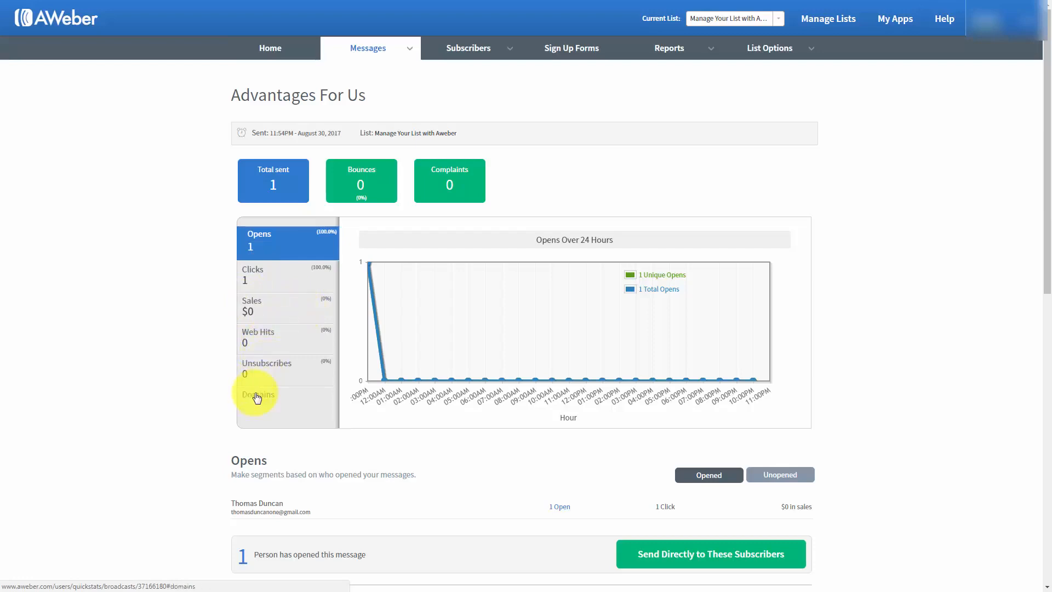
scroll(188, 371, down, 1)
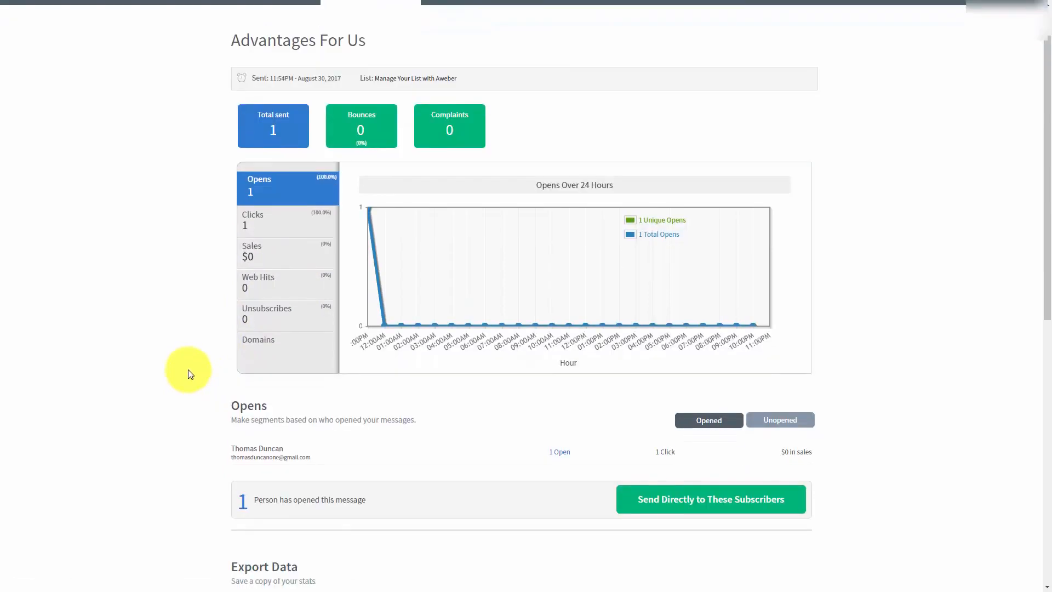
click(765, 421)
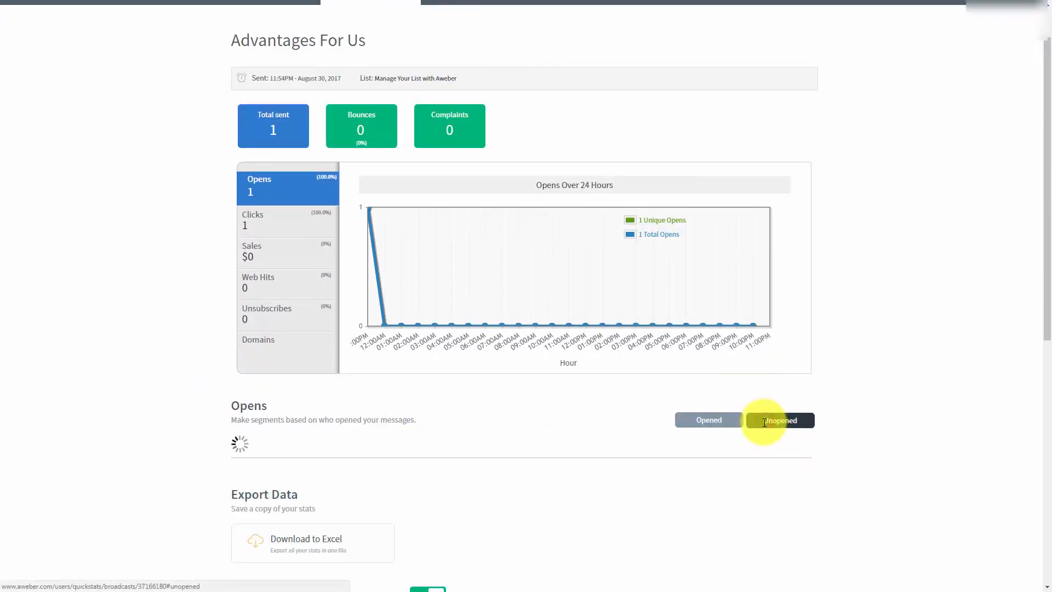
click(693, 422)
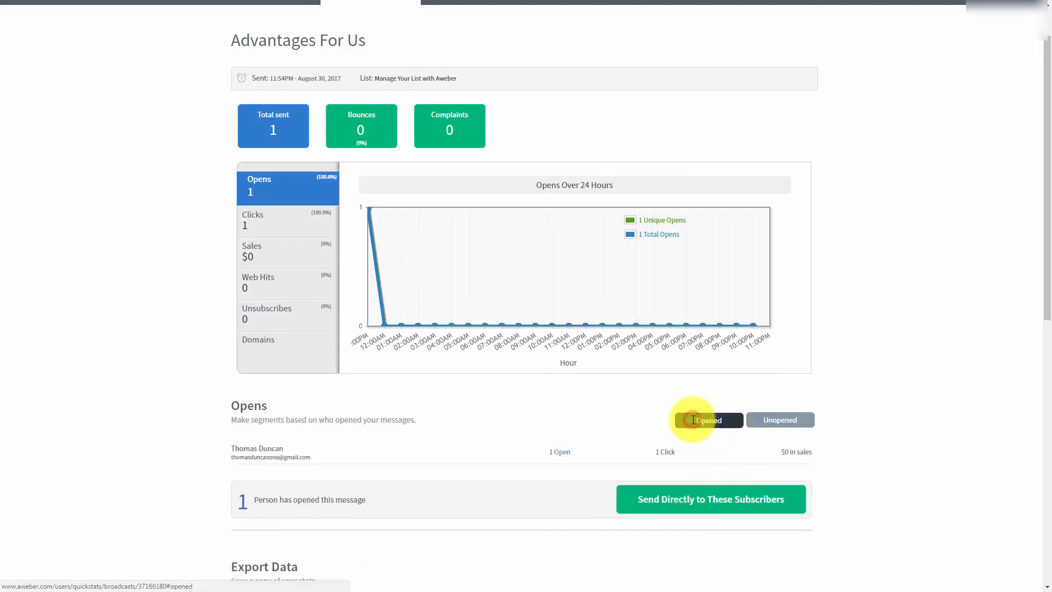
scroll(153, 336, down, 1)
scroll(153, 337, down, 1)
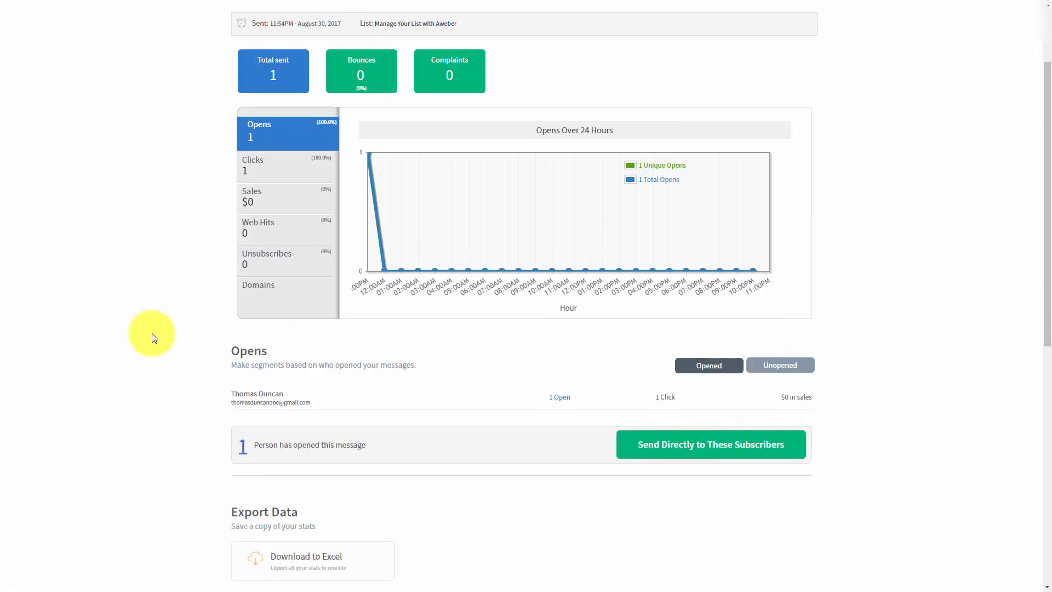
scroll(154, 337, down, 1)
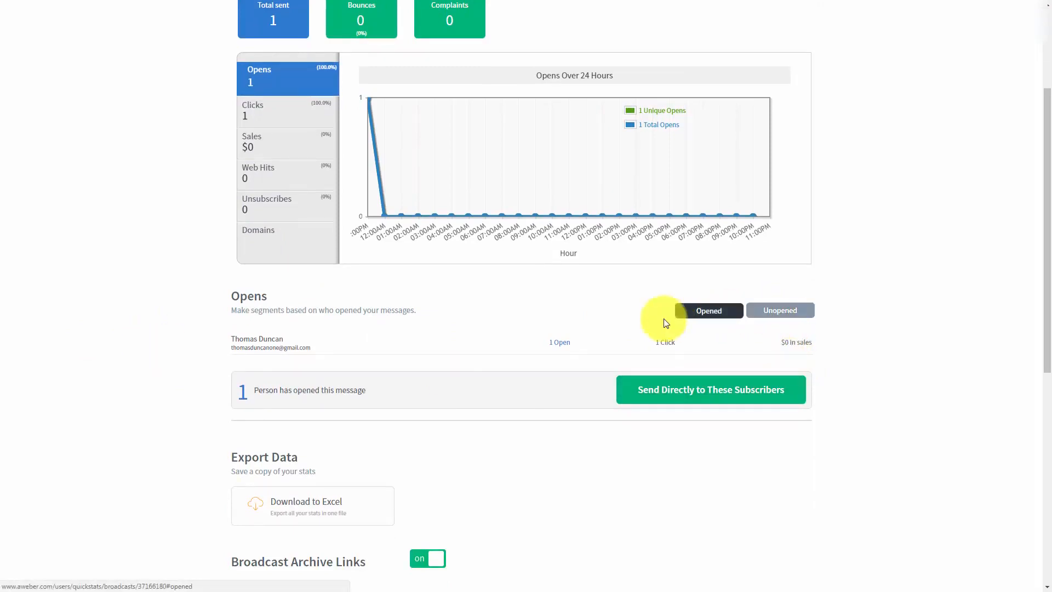
scroll(341, 365, up, 1)
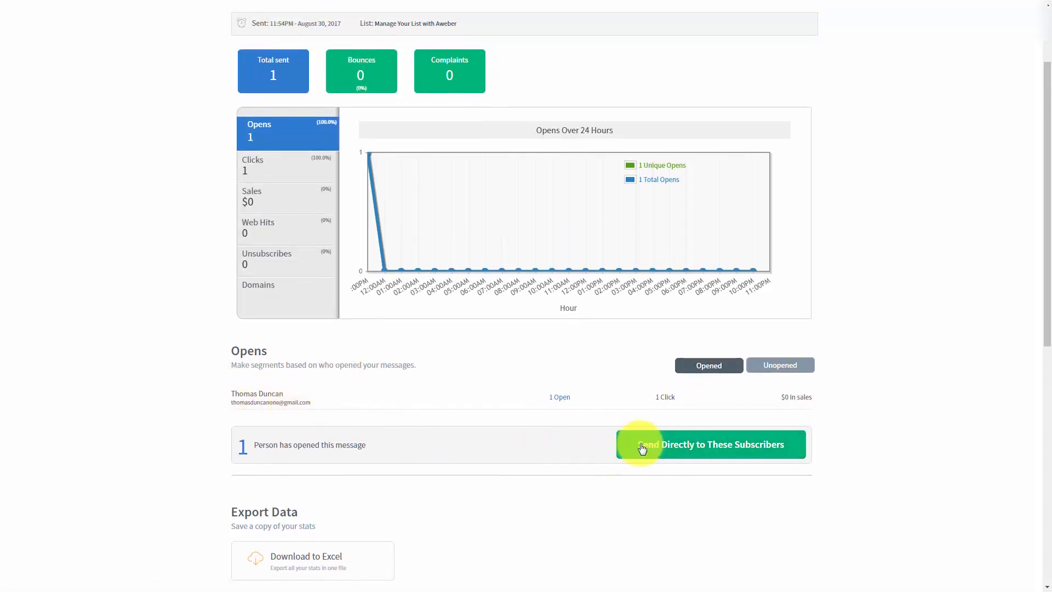
scroll(531, 426, up, 1)
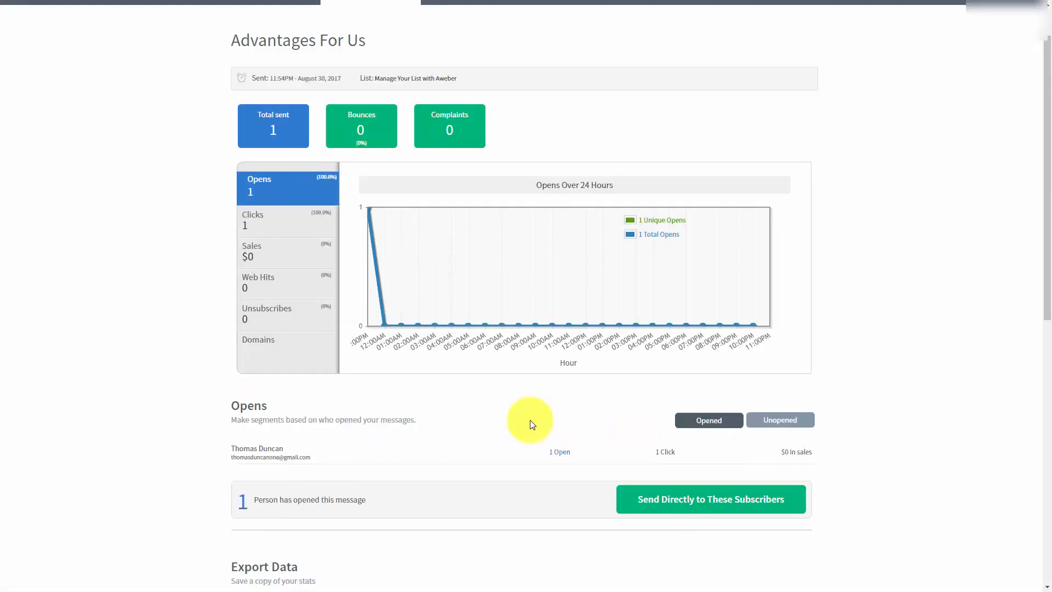
Save a named segment of subscribers who opened the message, then confirm Unopened shows 0.
click(644, 503)
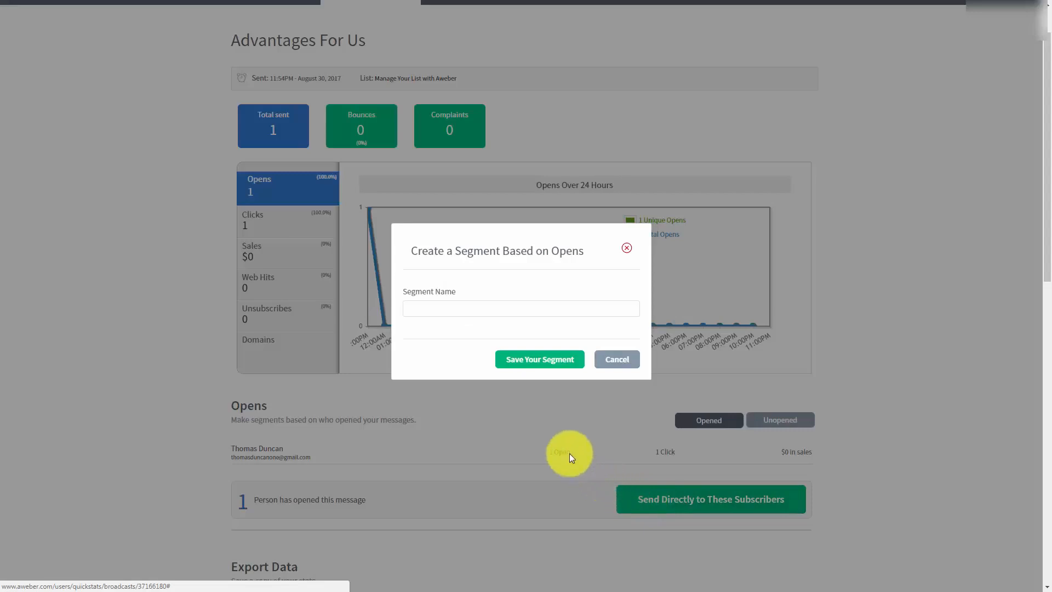
click(445, 308)
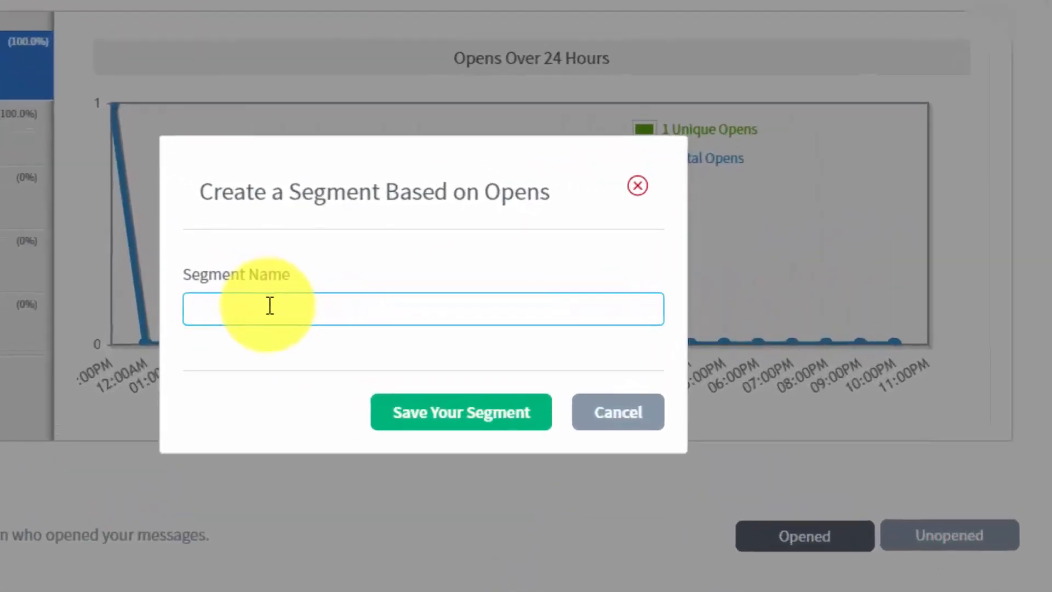
click(269, 305)
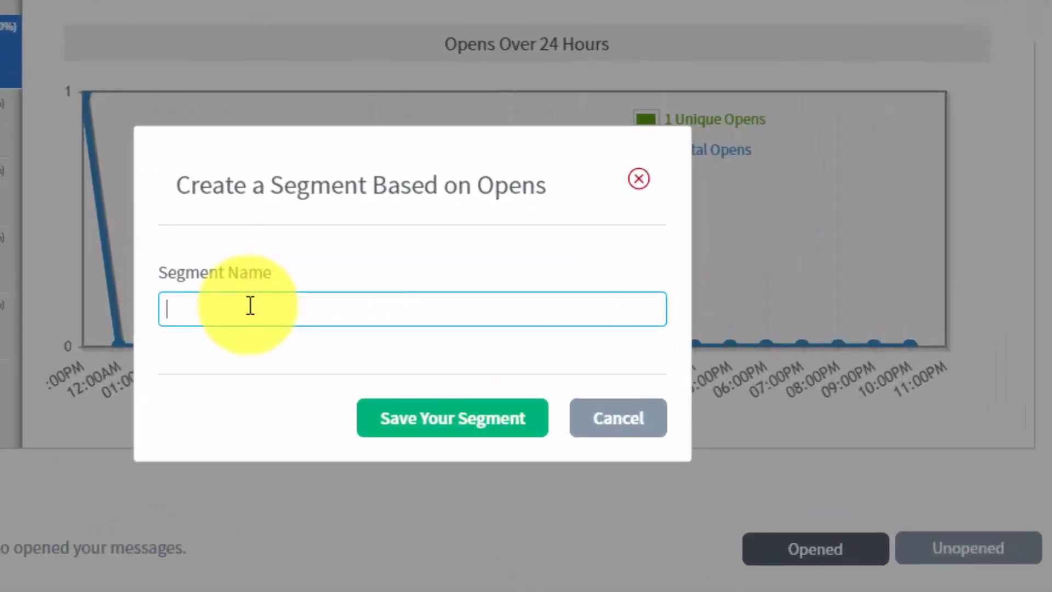
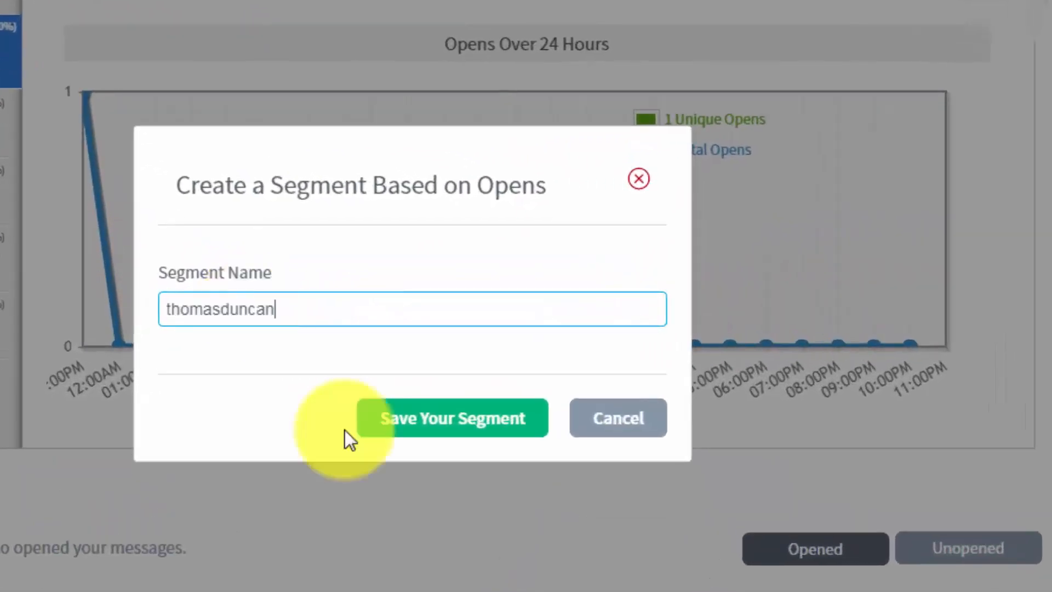
click(402, 422)
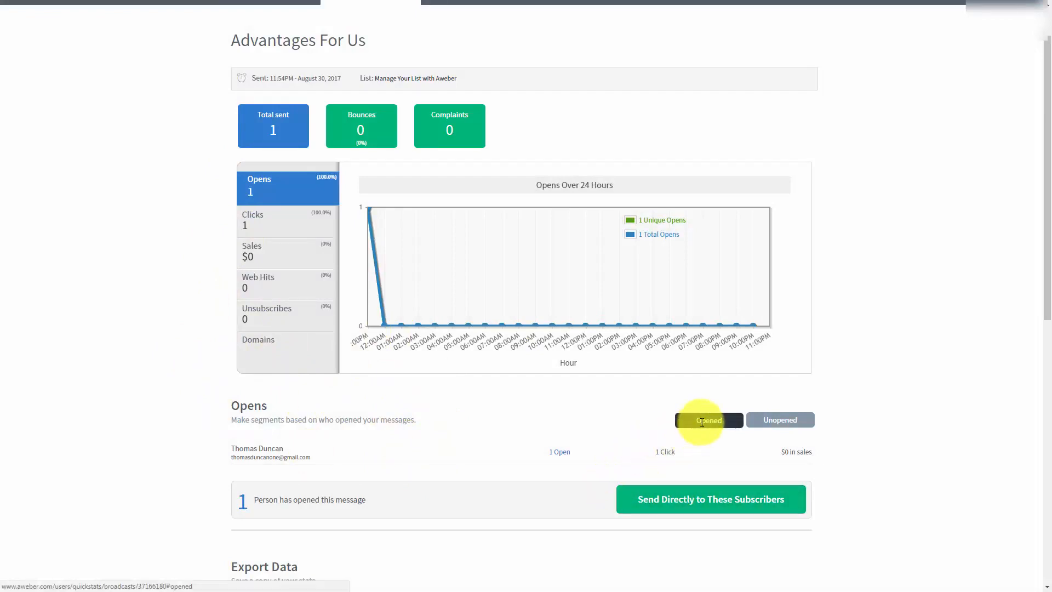
click(767, 421)
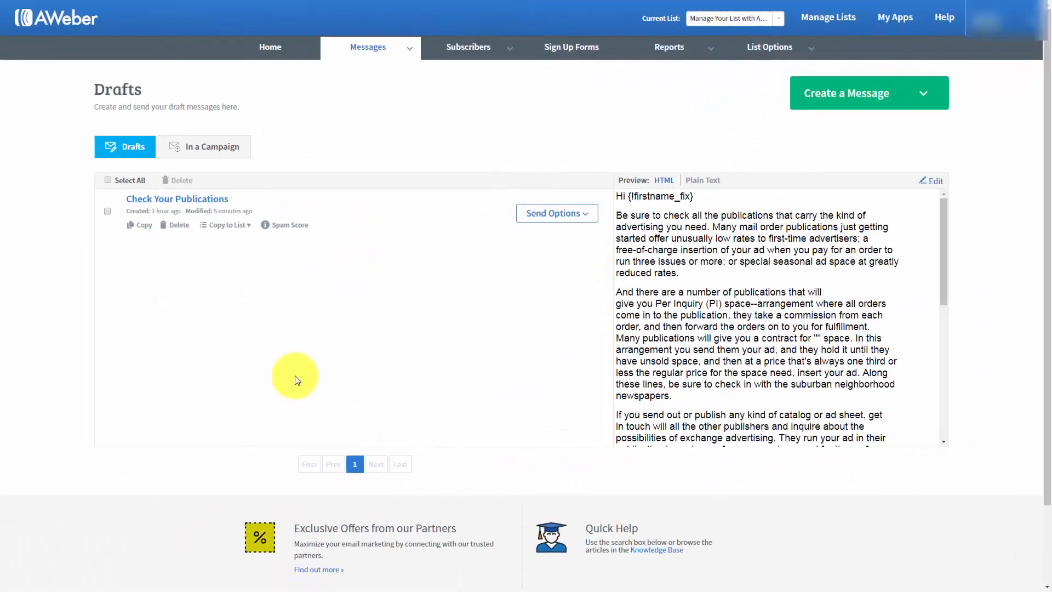
Schedule the Check Your Publications draft as a broadcast and open its recipient settings for editing.
click(587, 218)
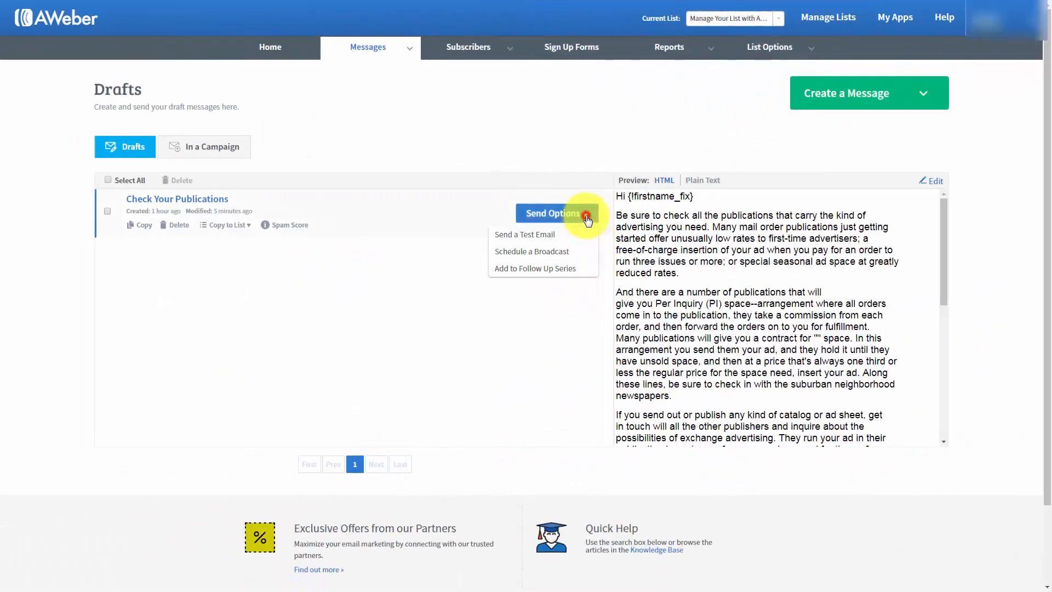
click(531, 252)
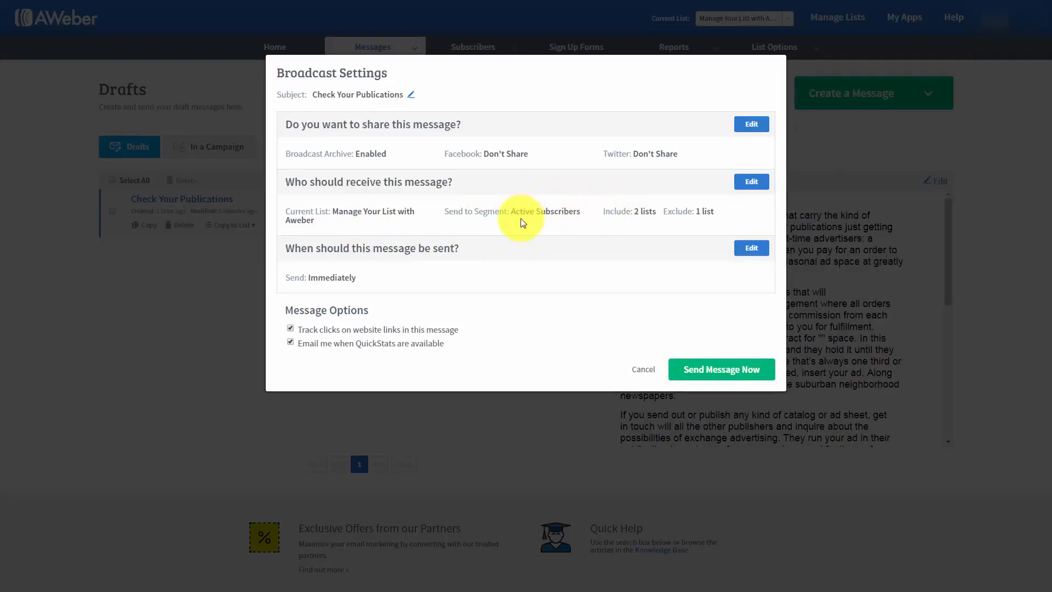
click(751, 182)
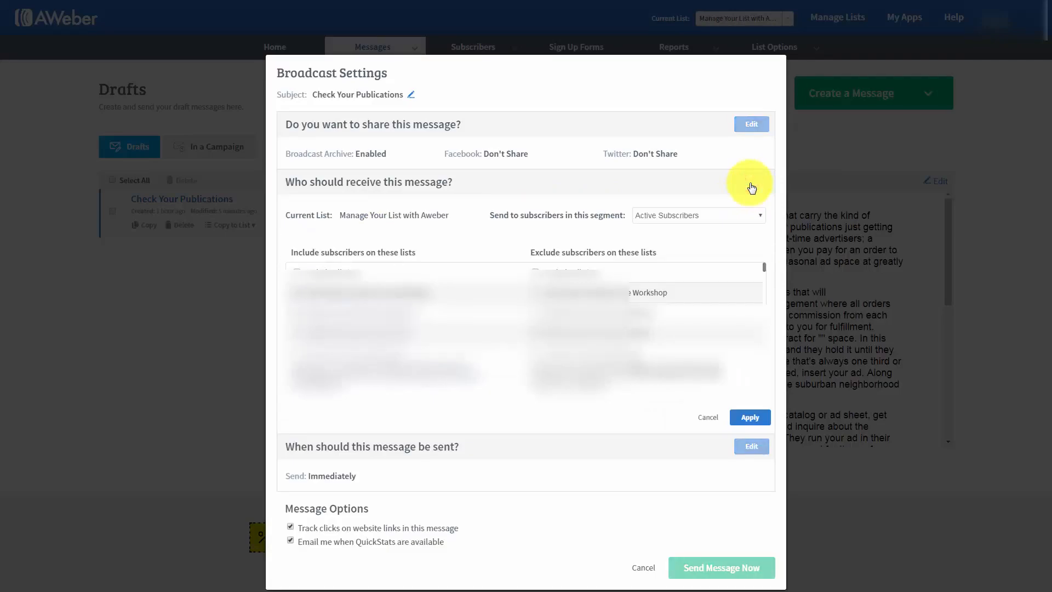
Replace Active Subscribers with the newly saved opened-subscribers segment as the broadcast's recipients.
click(739, 216)
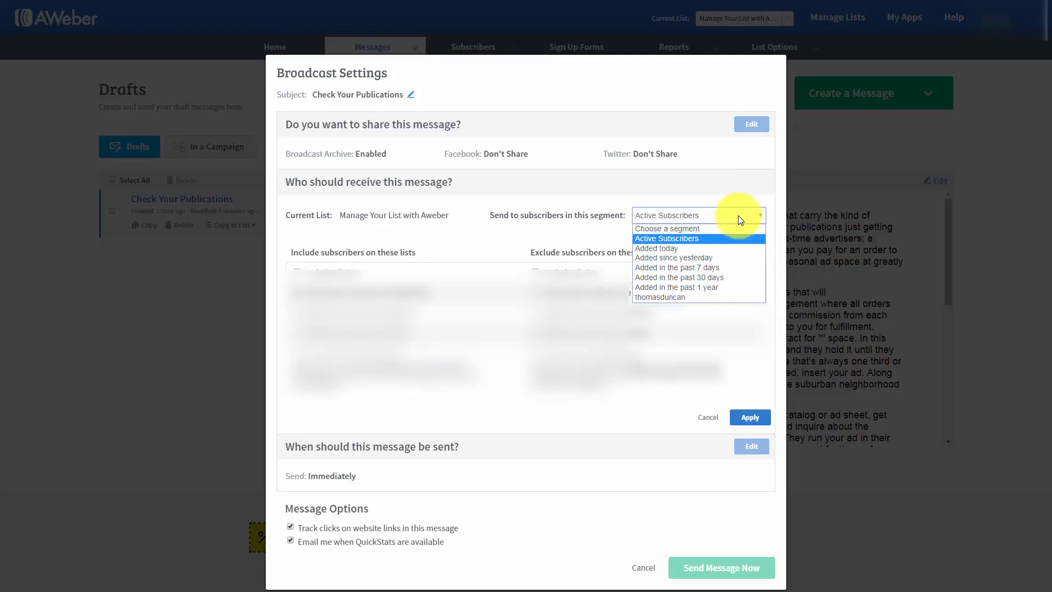
click(667, 298)
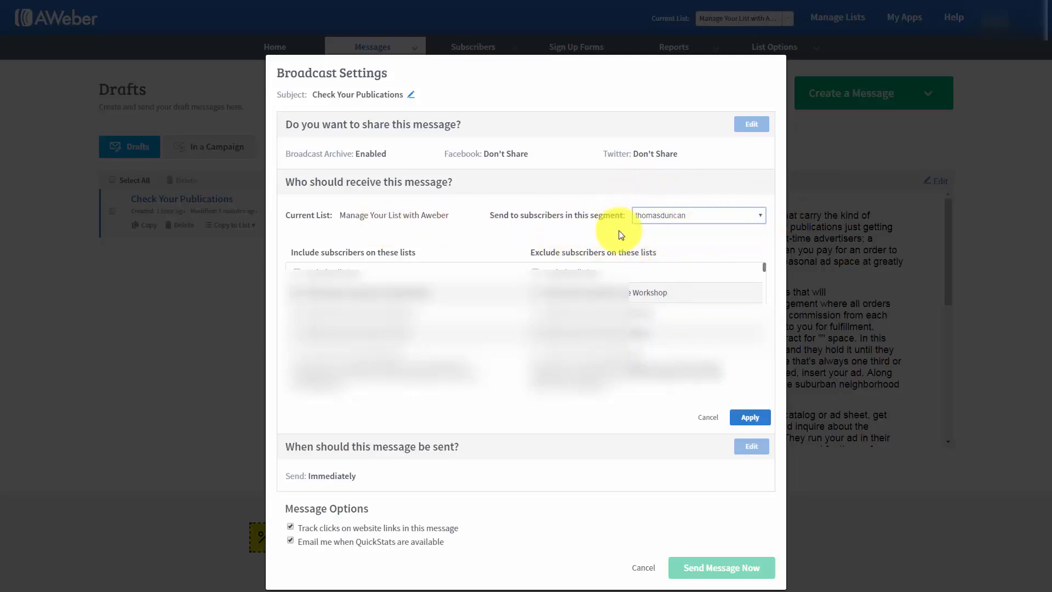
click(746, 416)
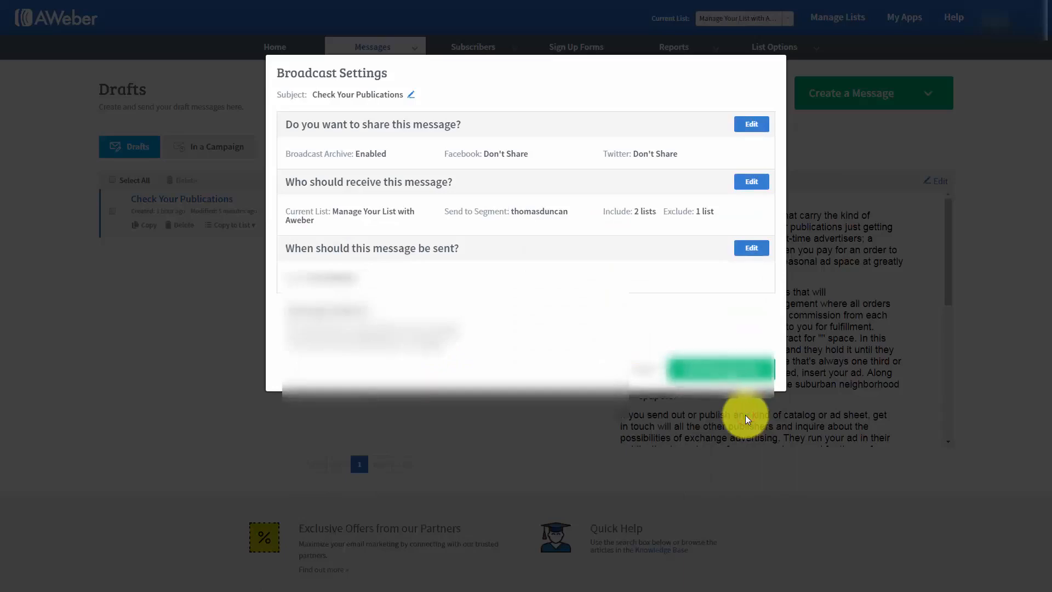